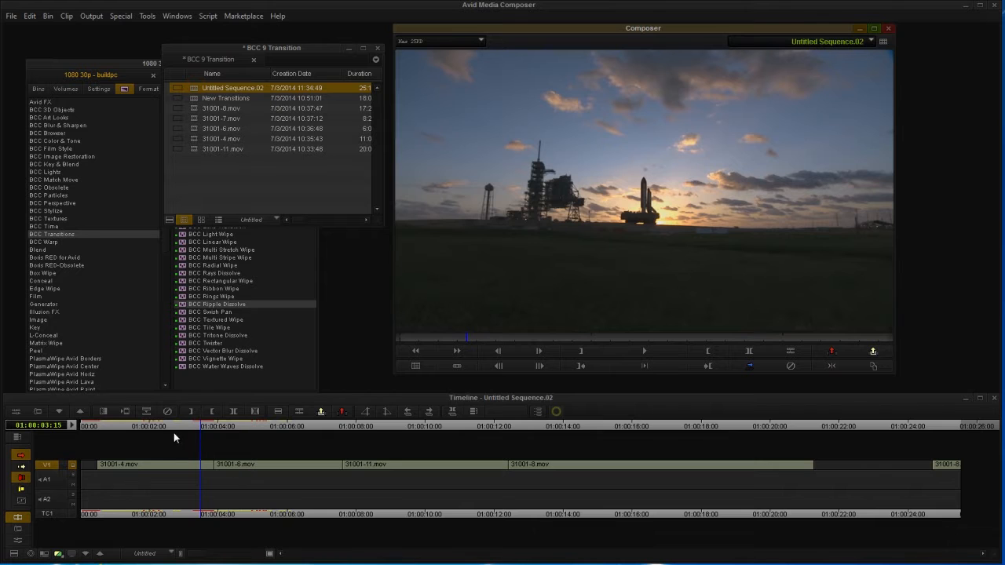
Step: Scrub across the 01:00:04 cut to compare the 31001-4.mov and 31001-6.mov shots
left_click_drag(188, 427, 215, 448)
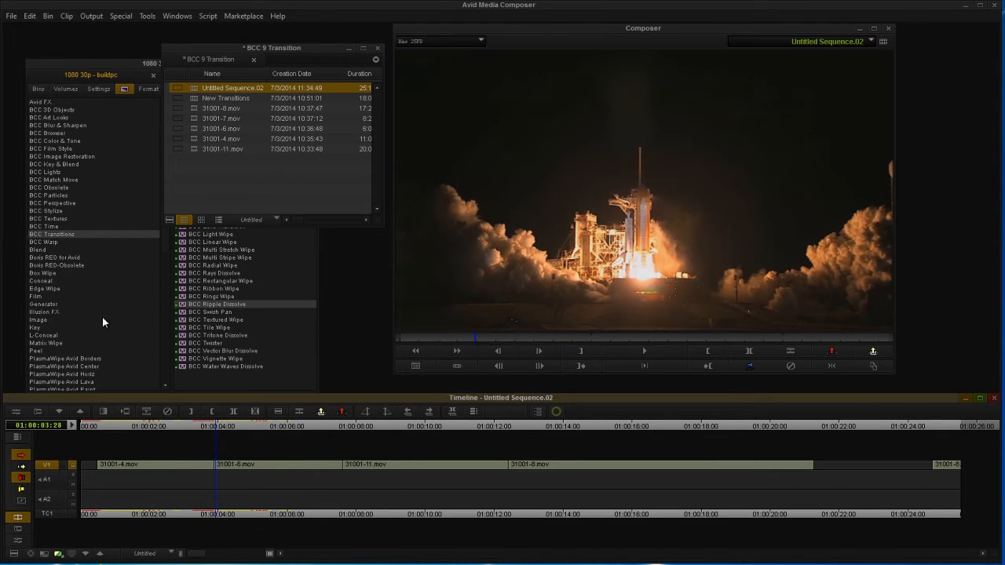
Step: Apply BCC Lens Flare Round from BCC Transitions to the 31001-4/31001-6 cut
left_click(65, 235)
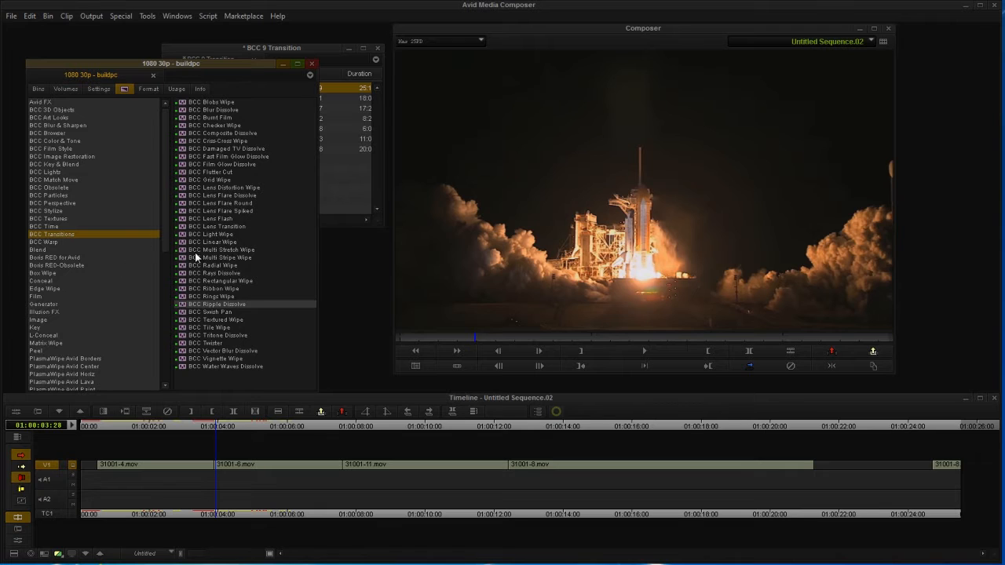
left_click(216, 197)
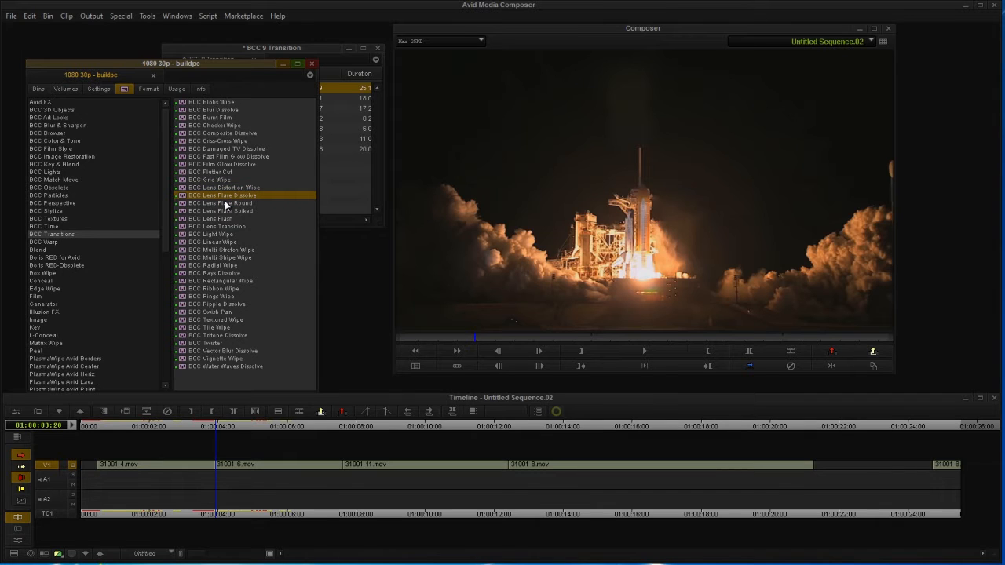
left_click(228, 206)
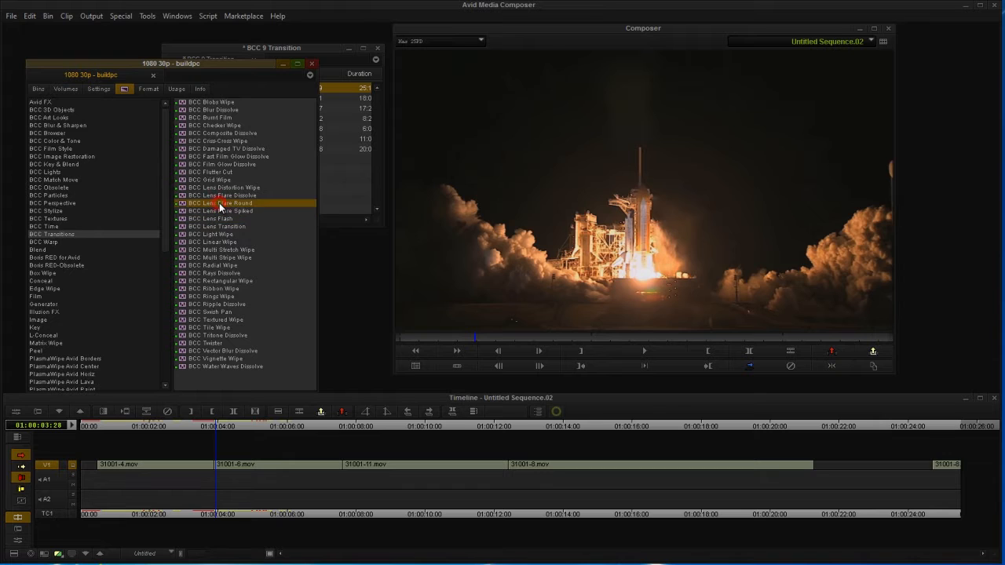
left_click_drag(219, 384, 196, 463)
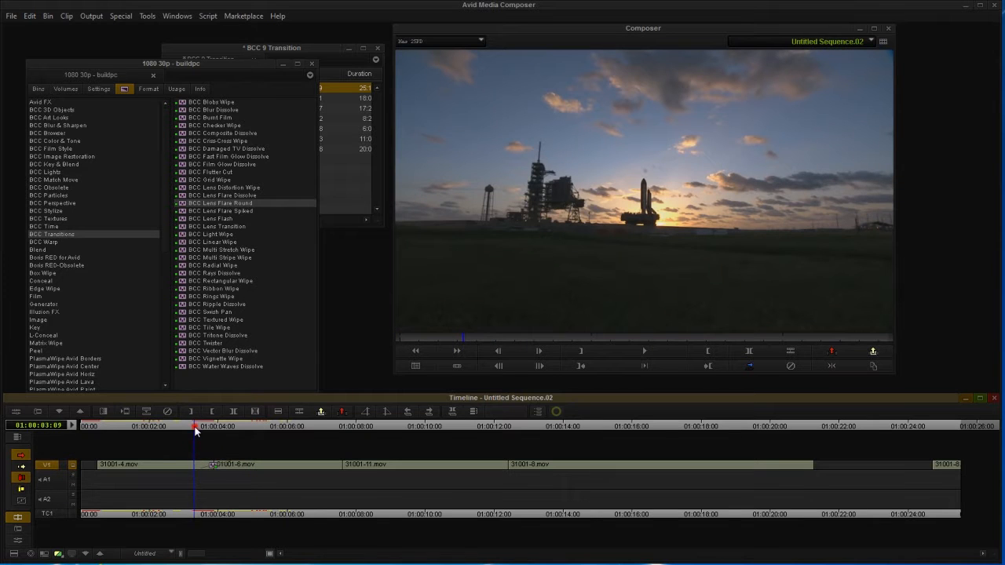
Step: Play back the Lens Flare Round transition and open it in Effect Mode
left_click_drag(195, 427, 184, 428)
left_click(653, 351)
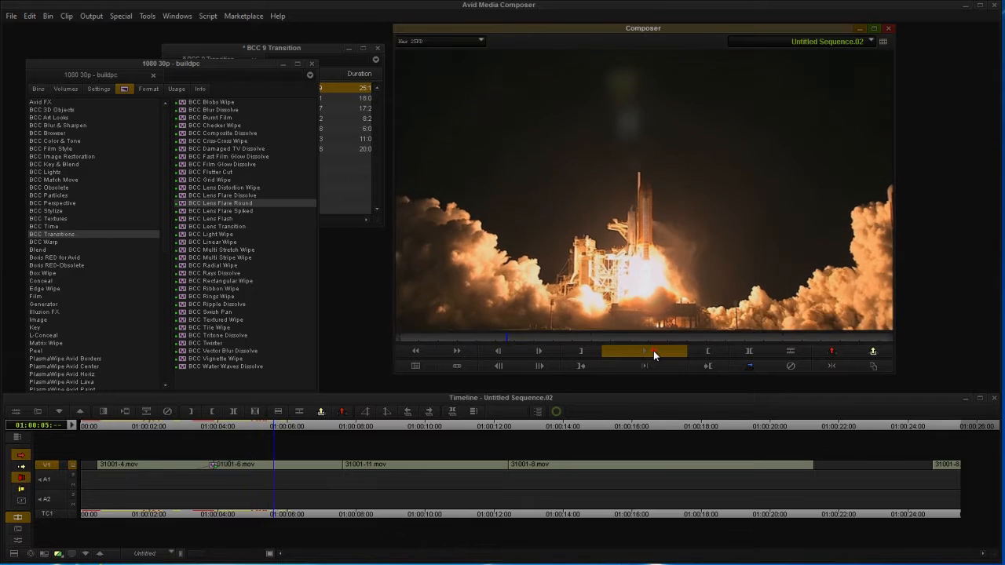
left_click(653, 351)
left_click(208, 426)
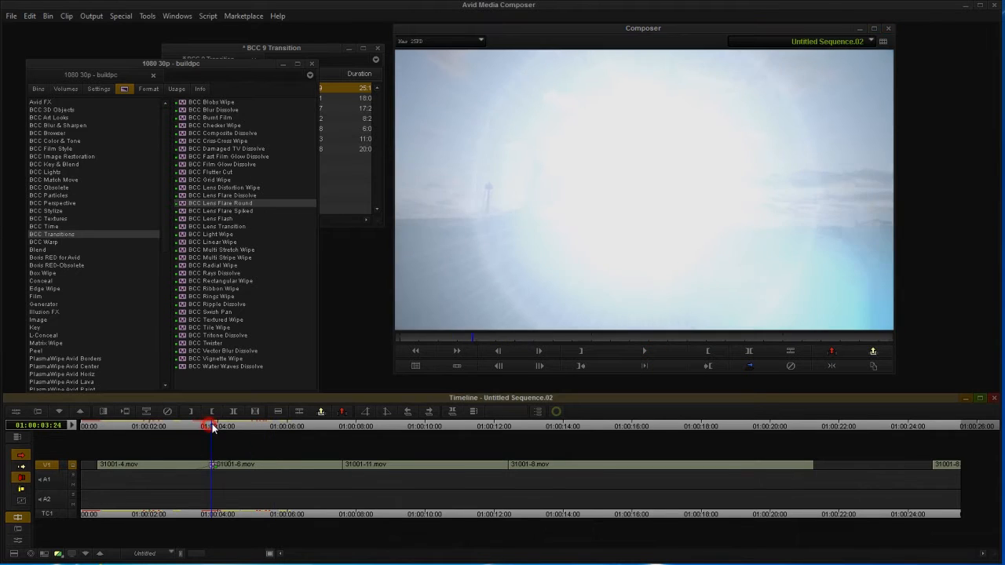
left_click(14, 413)
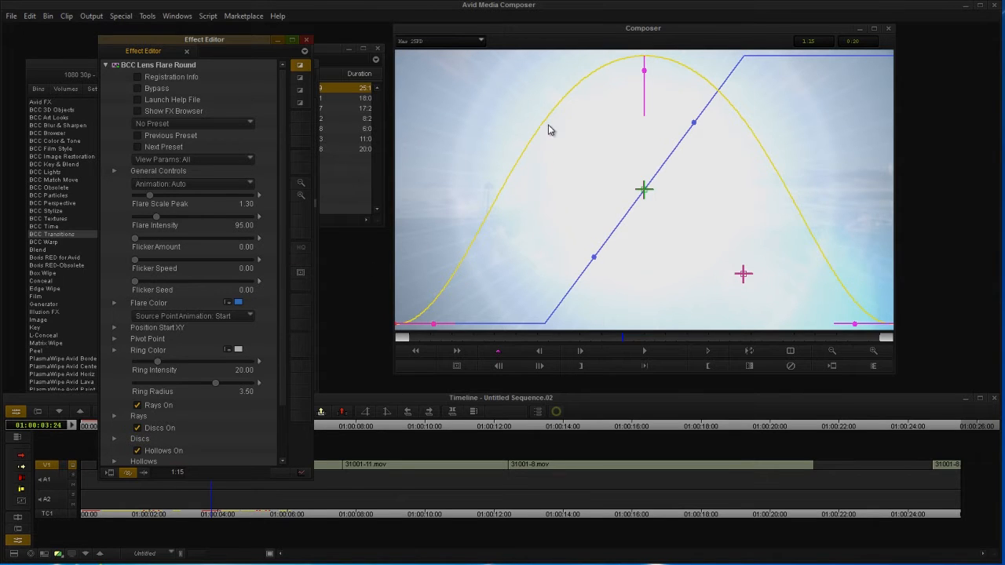
Step: Preview frames across the transition and inspect the Animation Tuning parameters
left_click_drag(443, 340, 591, 336)
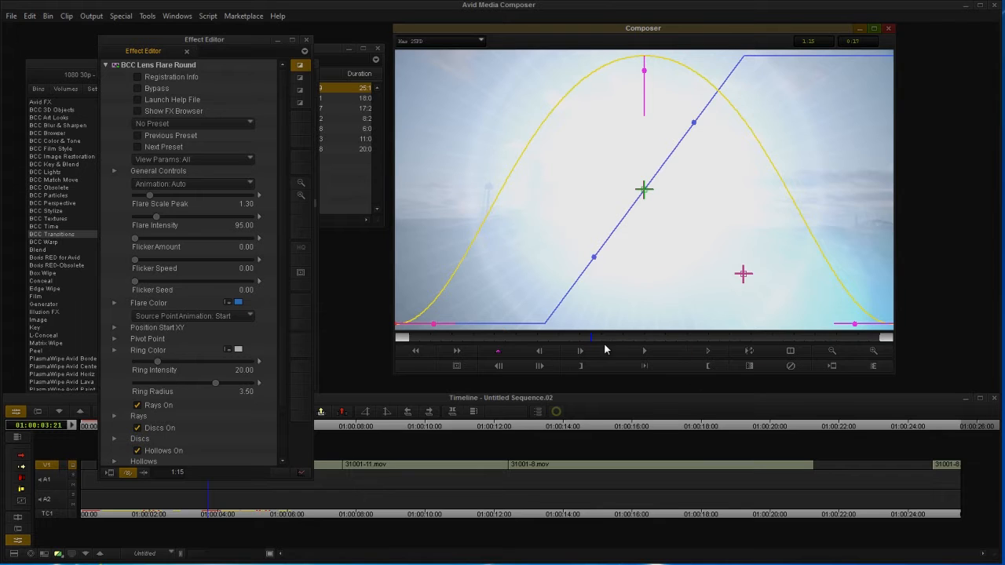
left_click_drag(611, 335, 473, 324)
left_click(110, 381)
scroll(110, 381, "down", 3)
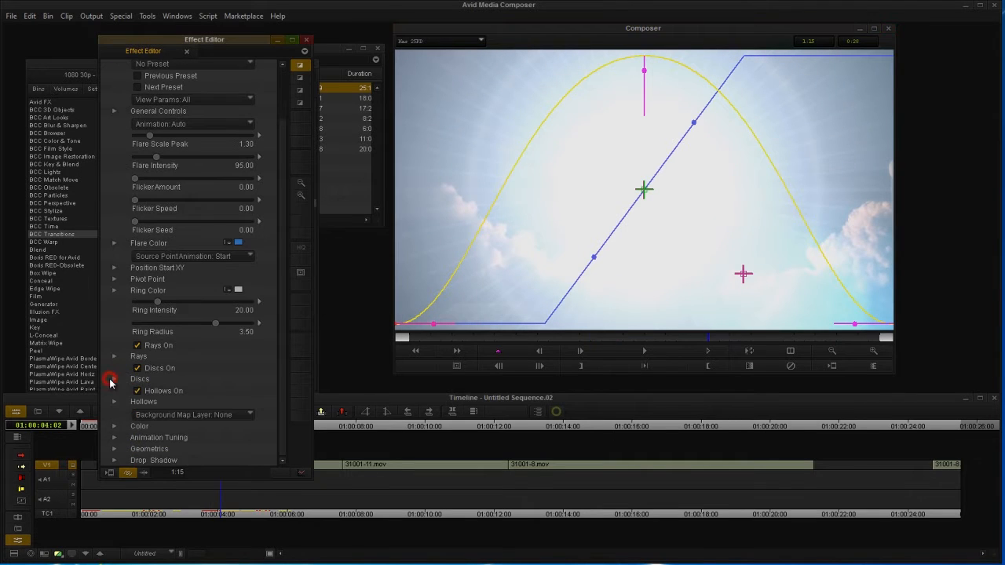
left_click(116, 439)
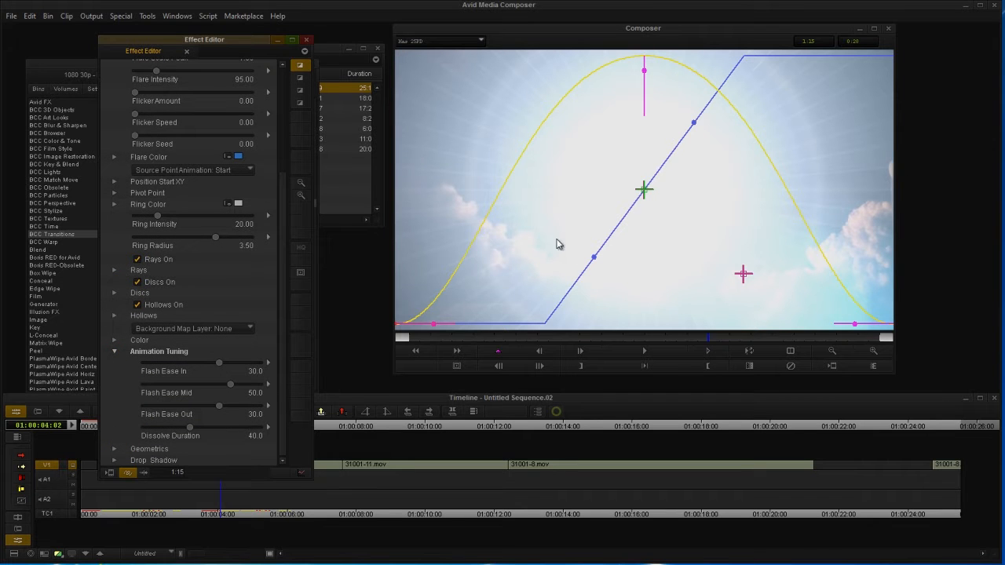
left_click(114, 353)
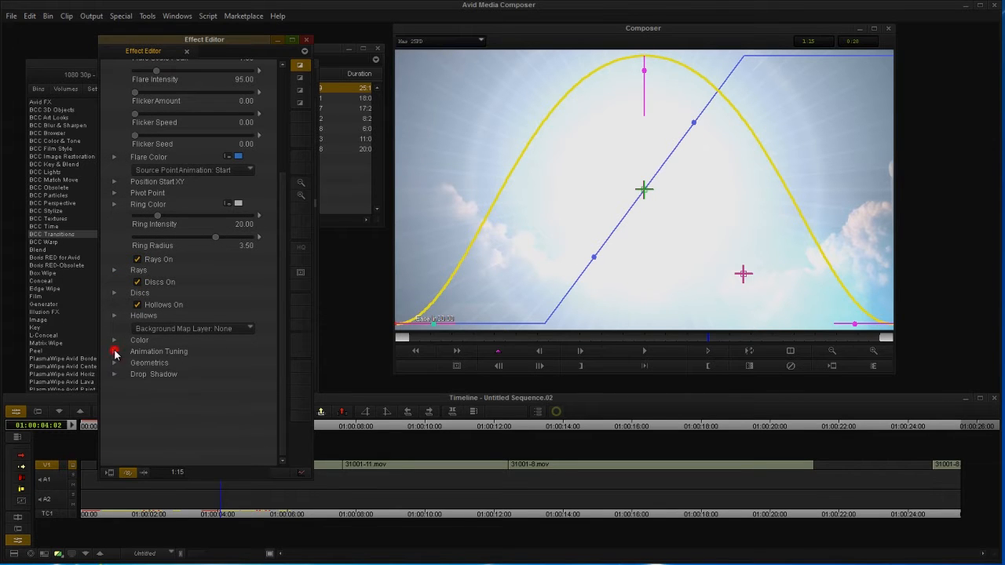
Step: Try flash Ease In values between -60 and 70, leaving it near 4
left_click(462, 340)
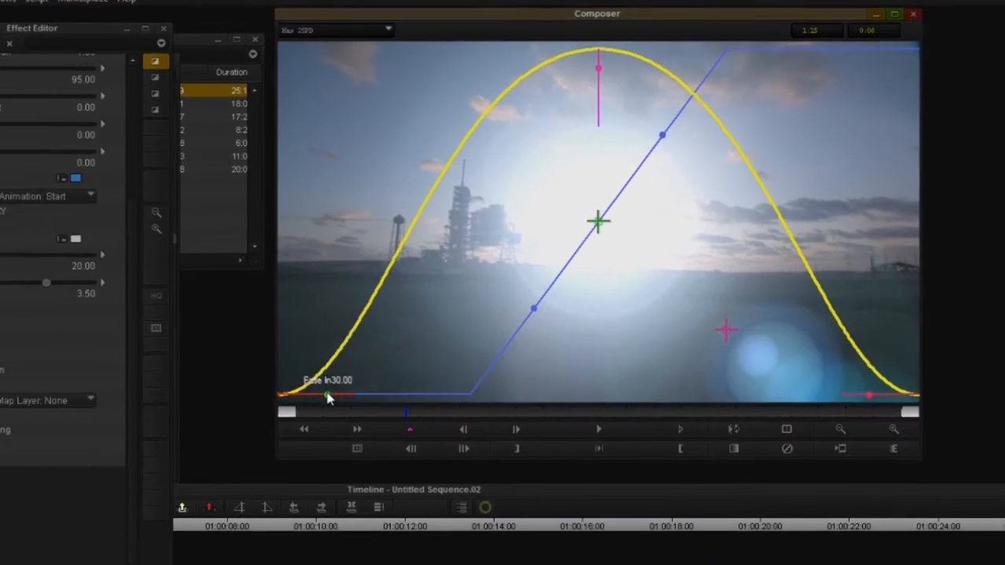
left_click_drag(328, 394, 296, 411)
left_click_drag(202, 454, 227, 457)
Step: Reset the flash Ease In and push Ease Out to its maximum on the curve
left_click_drag(241, 470, 893, 459)
left_click(546, 471)
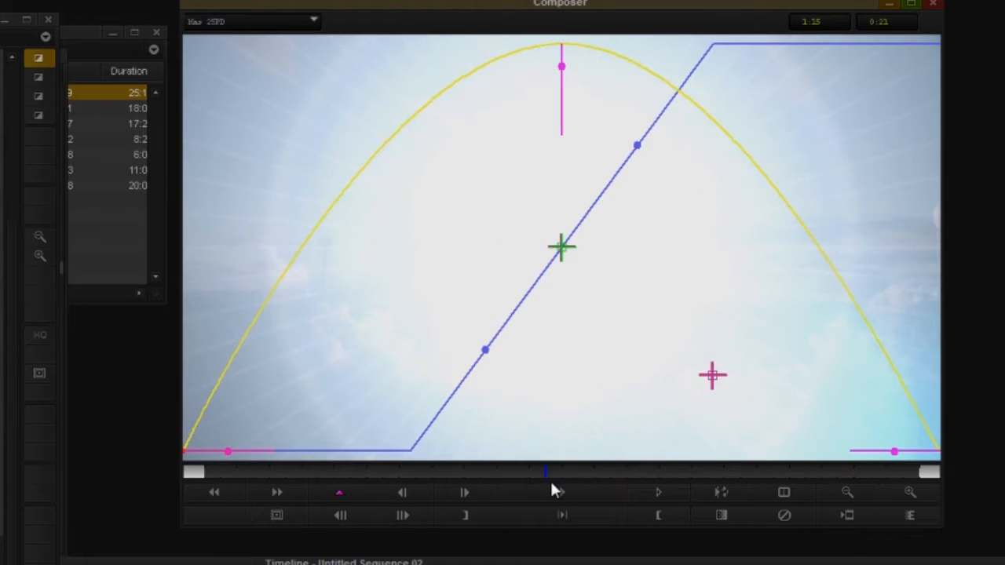
mouse_move(563, 68)
left_mouse_down()
mouse_move(558, 149)
mouse_move(563, 50)
mouse_move(560, 150)
mouse_move(561, 85)
mouse_move(552, 83)
mouse_move(561, 75)
left_mouse_up()
left_click_drag(230, 452, 245, 451)
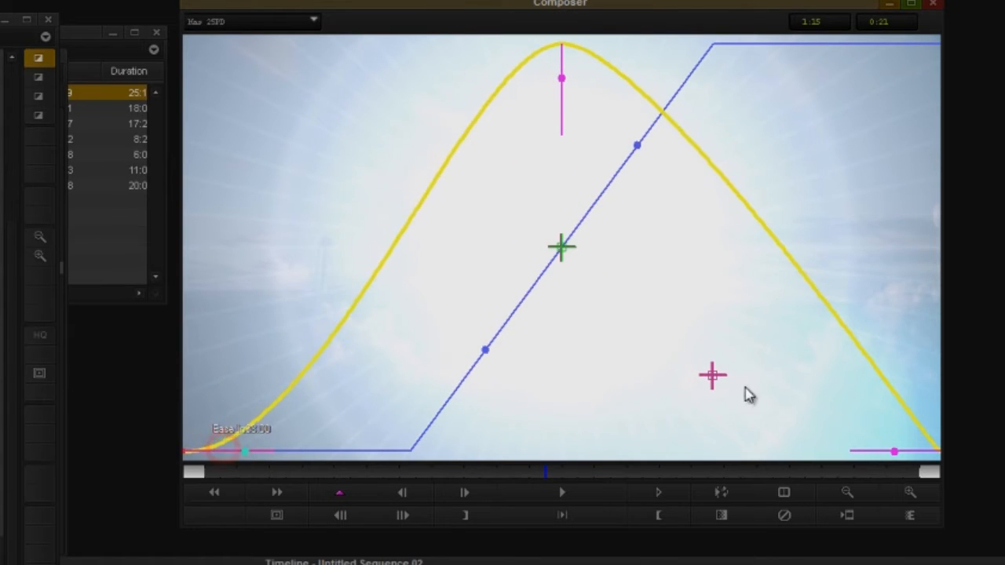
left_click_drag(895, 458, 933, 452)
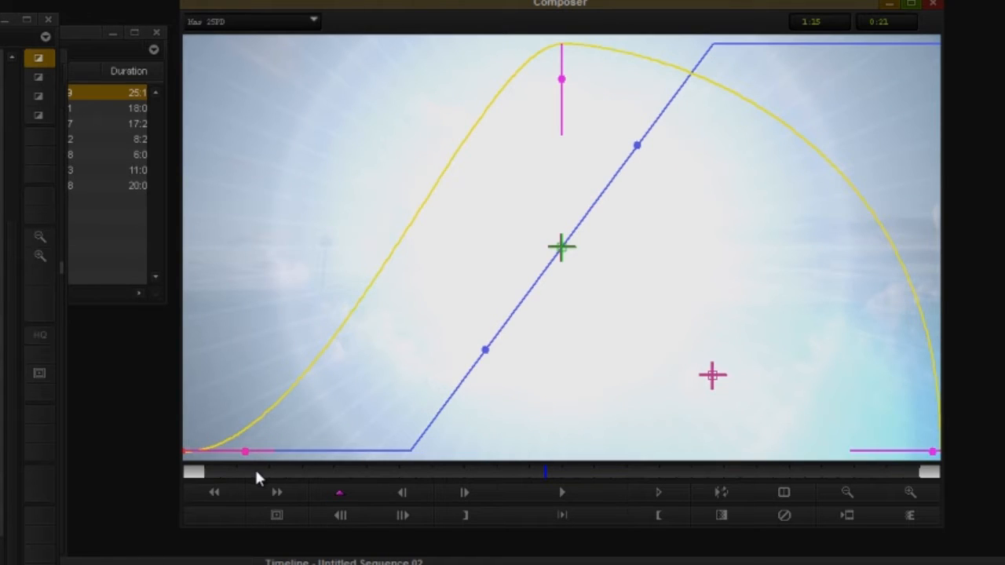
left_click_drag(327, 473, 250, 452)
left_click_drag(933, 451, 930, 451)
Step: Reshape the flash curve into a smooth bell with Ease Mid and Ease Out
mouse_move(560, 83)
left_mouse_down()
mouse_move(558, 105)
mouse_move(567, 87)
left_mouse_up()
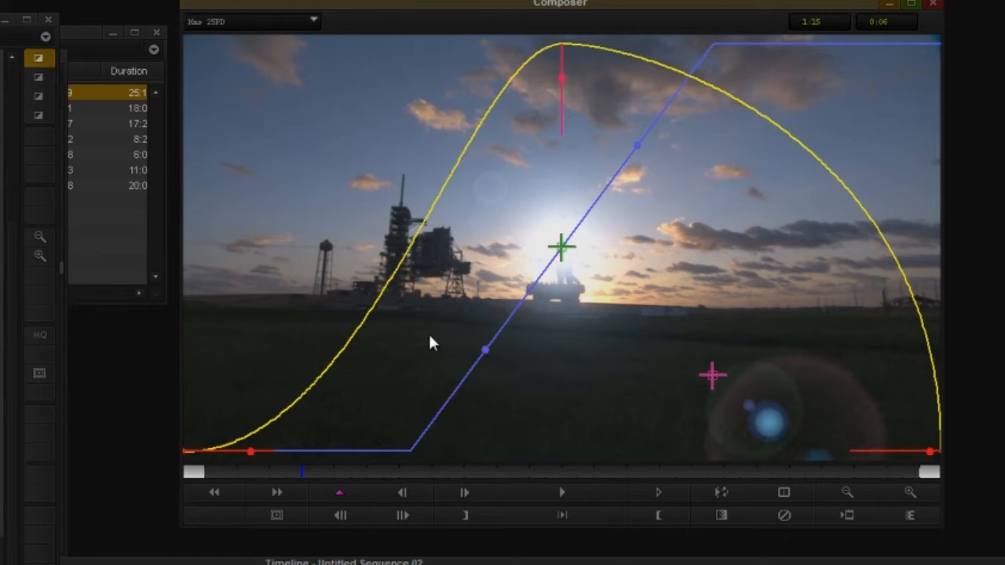
left_click_drag(311, 475, 430, 471)
left_click_drag(913, 463, 875, 465)
left_click_drag(566, 80, 572, 61)
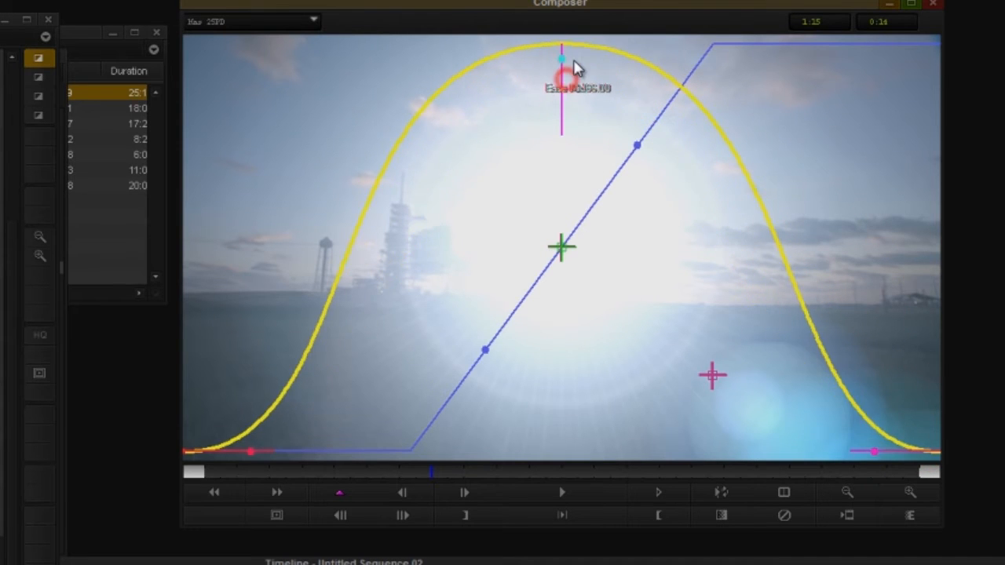
Step: Stretch the Dissolve Duration to 100 and play through to the night launch
left_click_drag(418, 471, 513, 471)
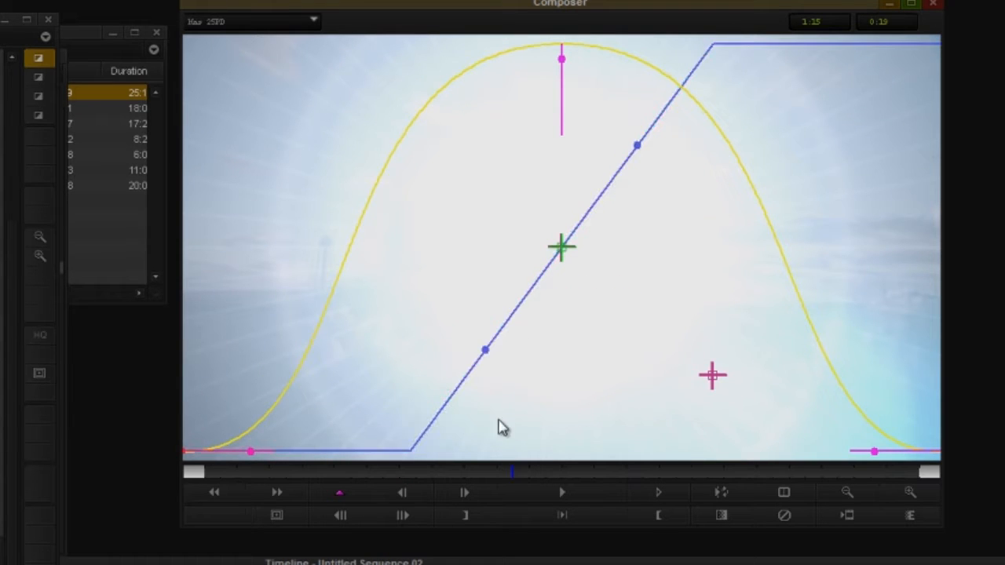
left_click_drag(484, 473, 268, 473)
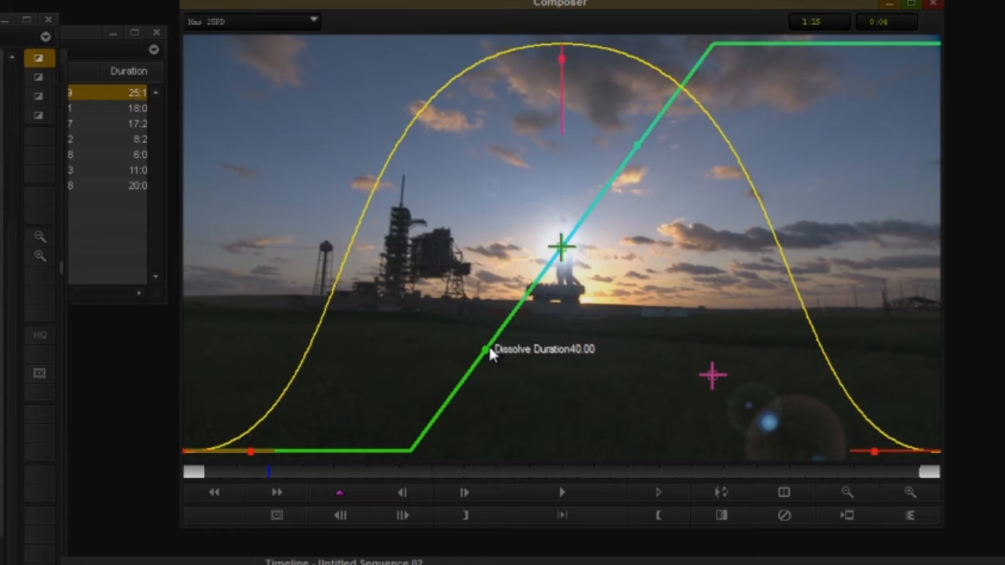
left_click_drag(489, 353, 236, 350)
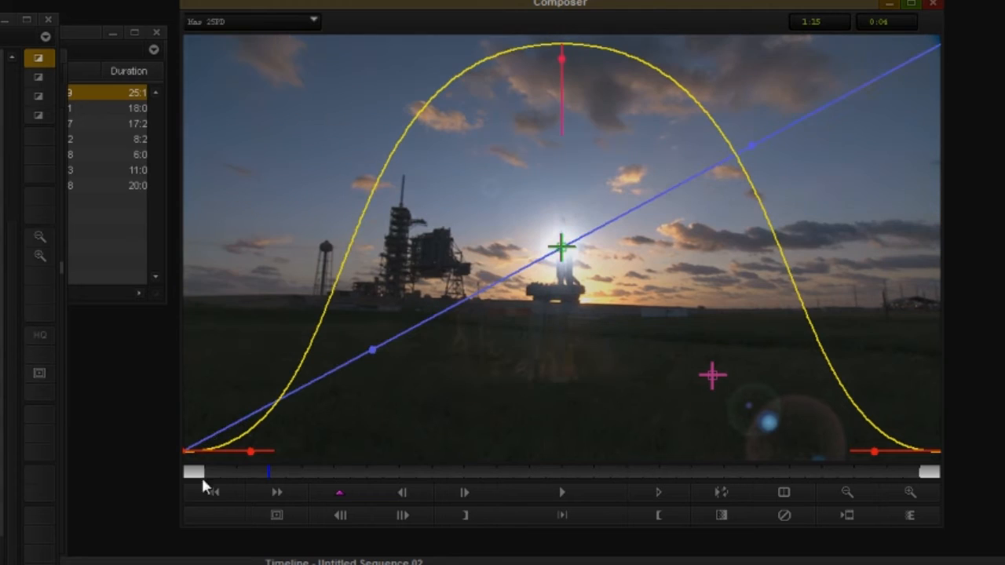
left_click_drag(229, 471, 948, 487)
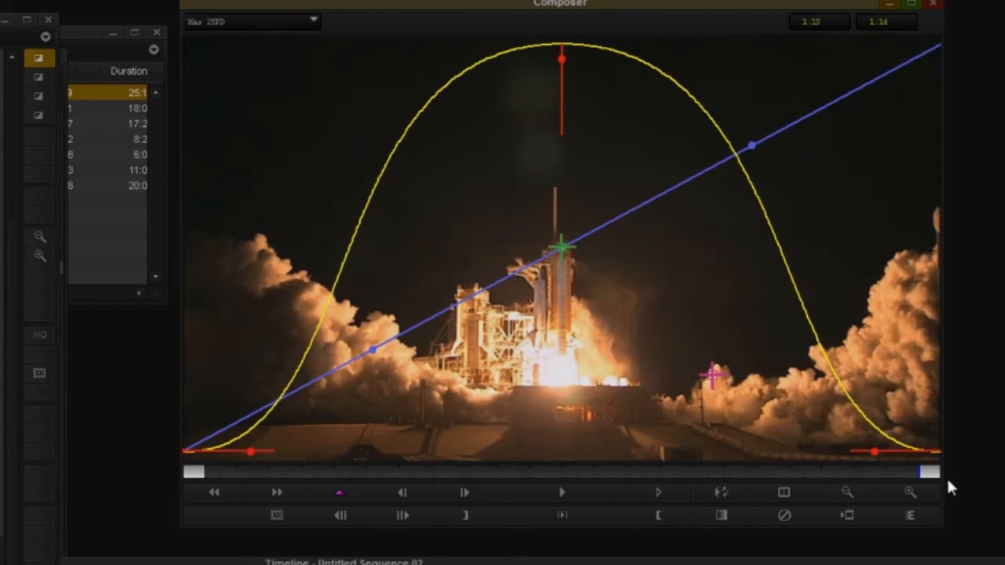
Step: Test an instant midpoint dissolve, then restore the bell flash and full-length crossfade
left_click(242, 471)
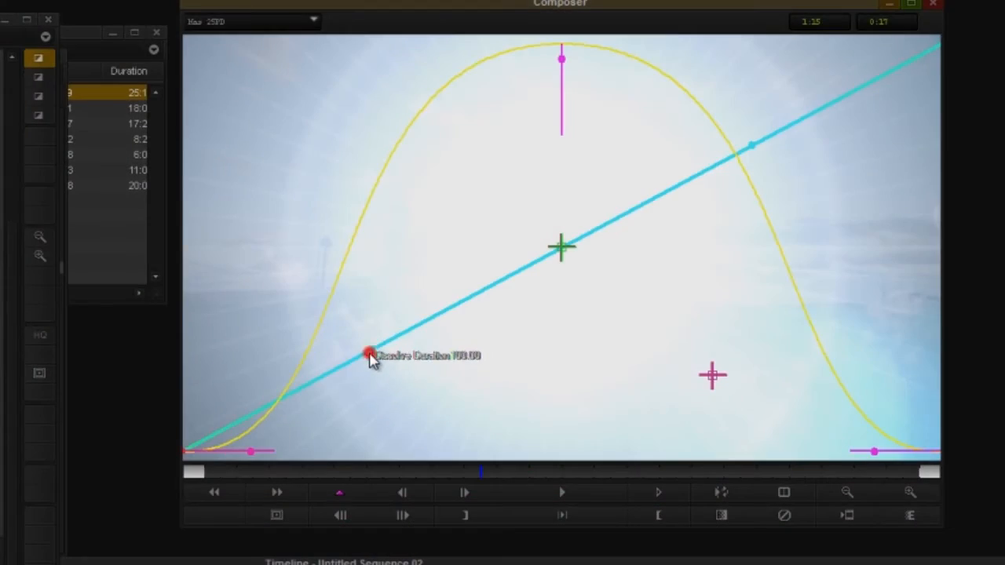
left_click_drag(369, 353, 606, 395)
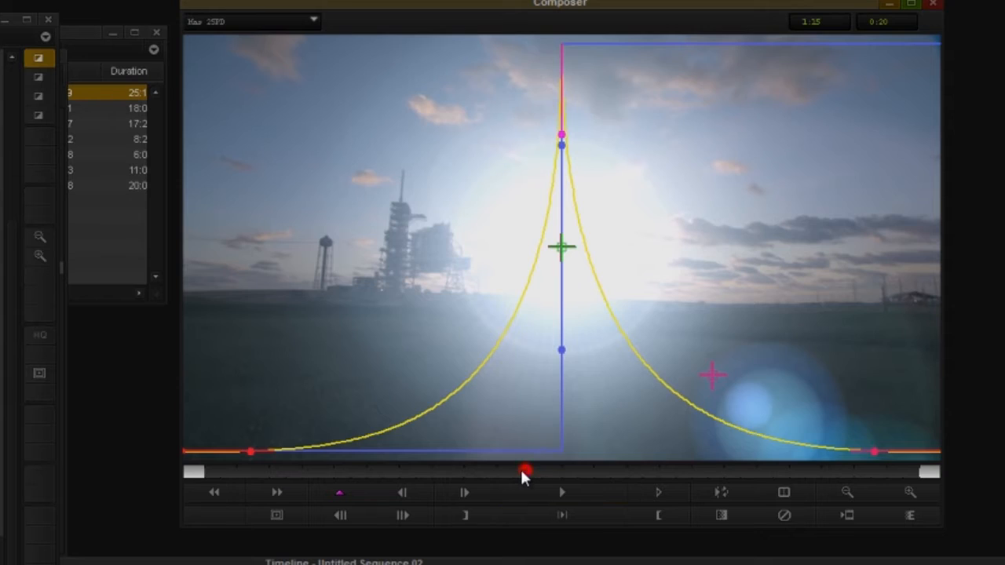
mouse_move(524, 471)
left_mouse_down()
mouse_move(577, 471)
mouse_move(512, 472)
left_mouse_up()
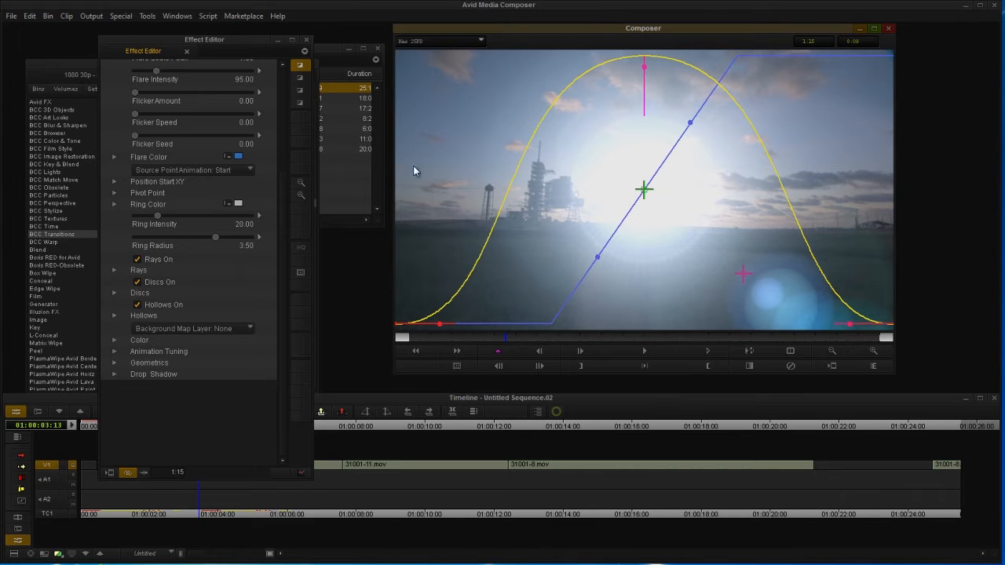
scroll(111, 236, "up", 5)
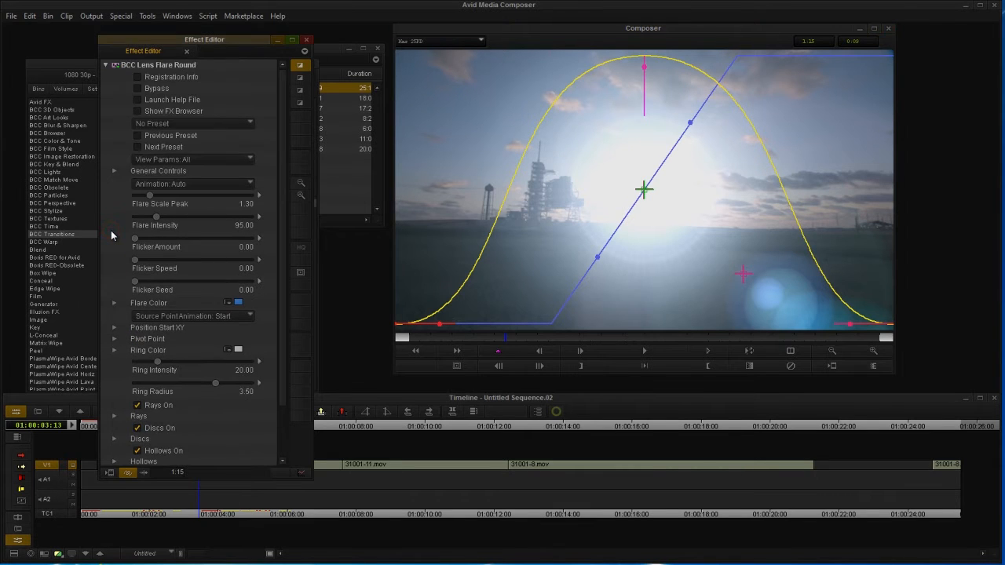
Step: Preview the Lens Flare Round presets and apply FlickeringSunDD (Flicker Amount 92, Speed 100)
left_click(138, 115)
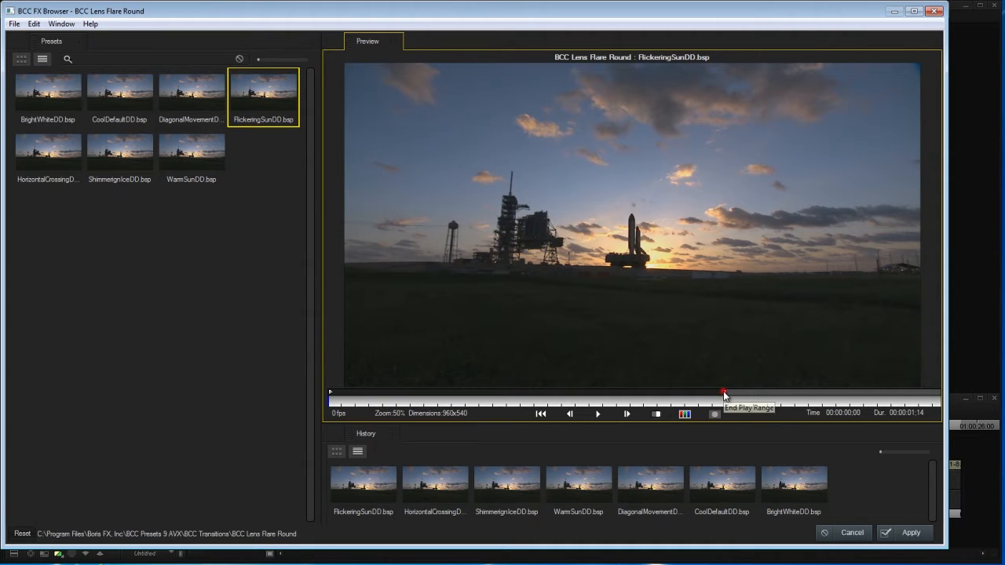
left_click_drag(724, 392, 867, 394)
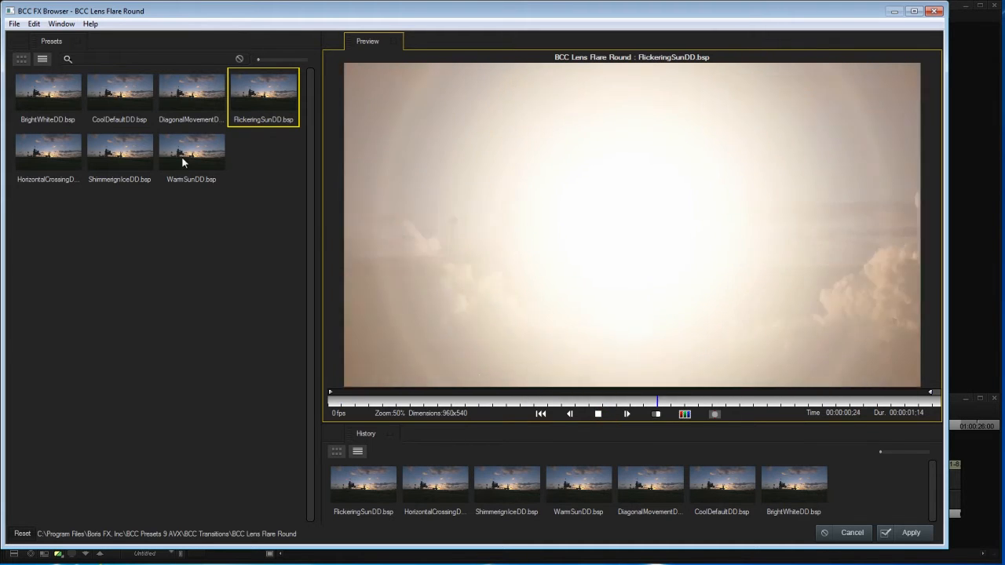
left_click(186, 154)
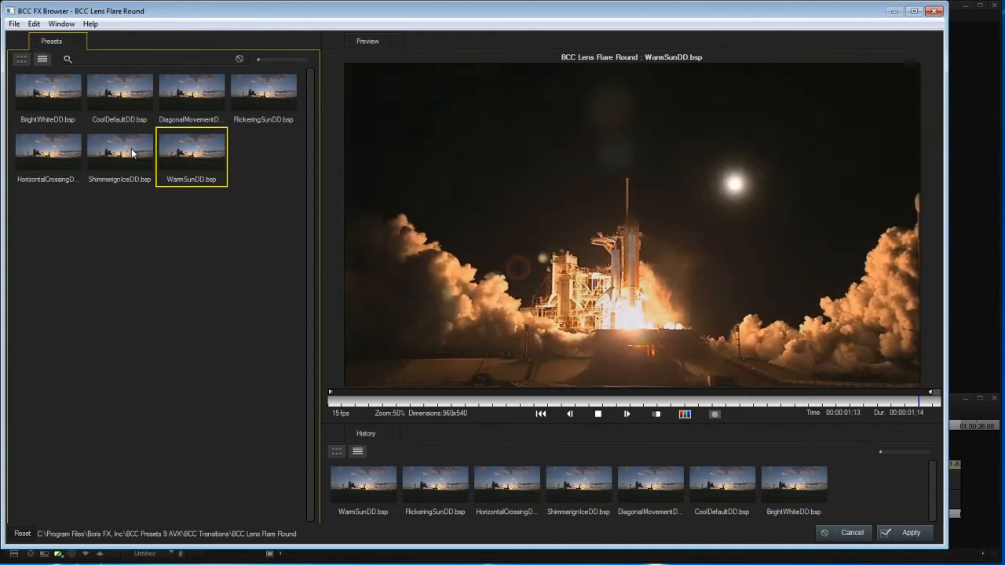
left_click(131, 153)
left_click(129, 100)
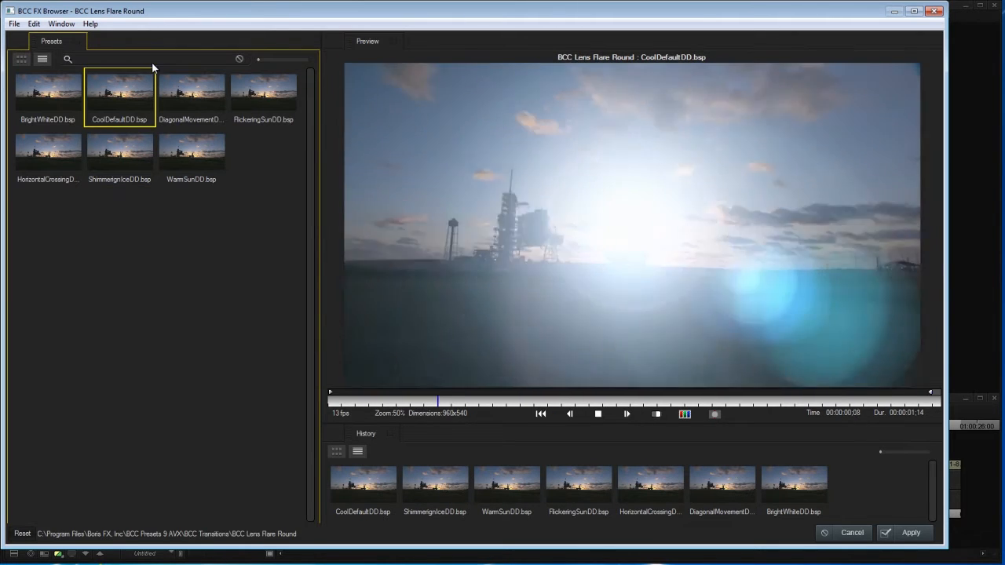
left_click(179, 100)
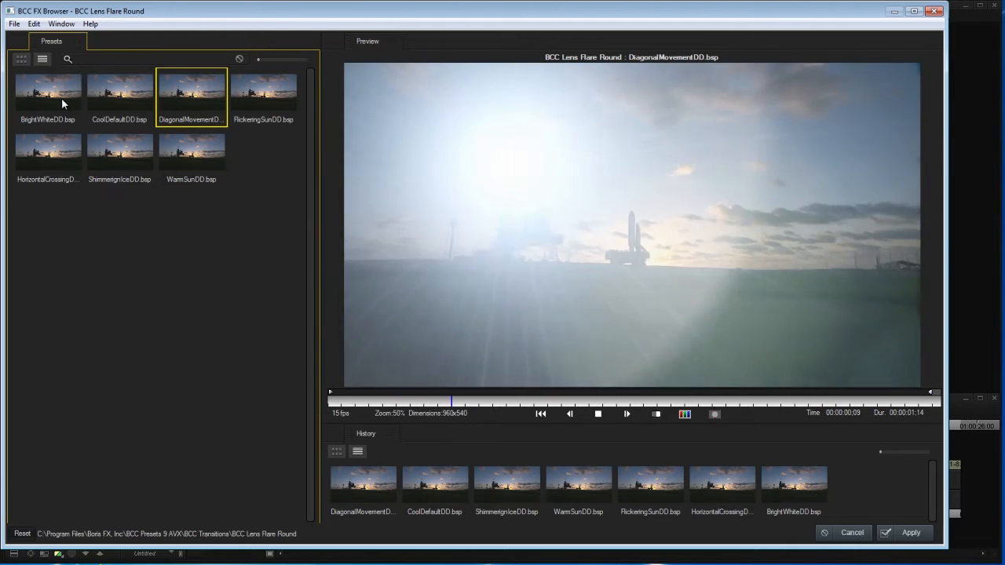
left_click(61, 97)
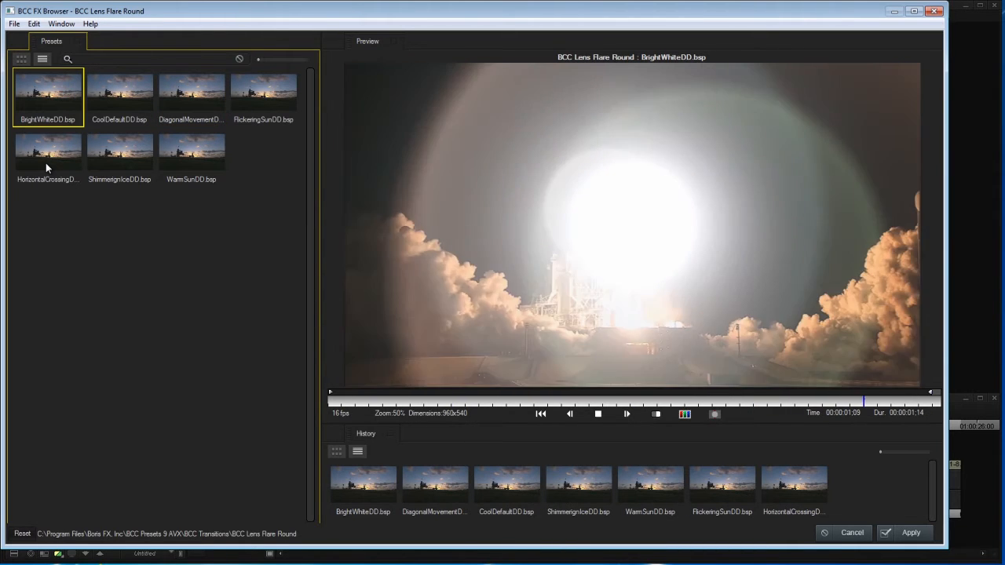
left_click(46, 162)
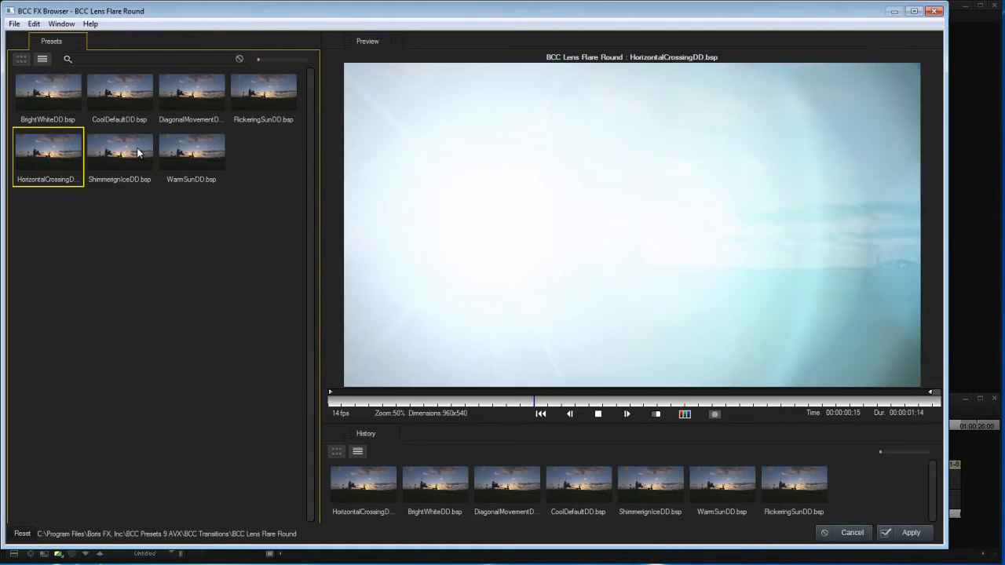
left_click(139, 152)
left_click(200, 155)
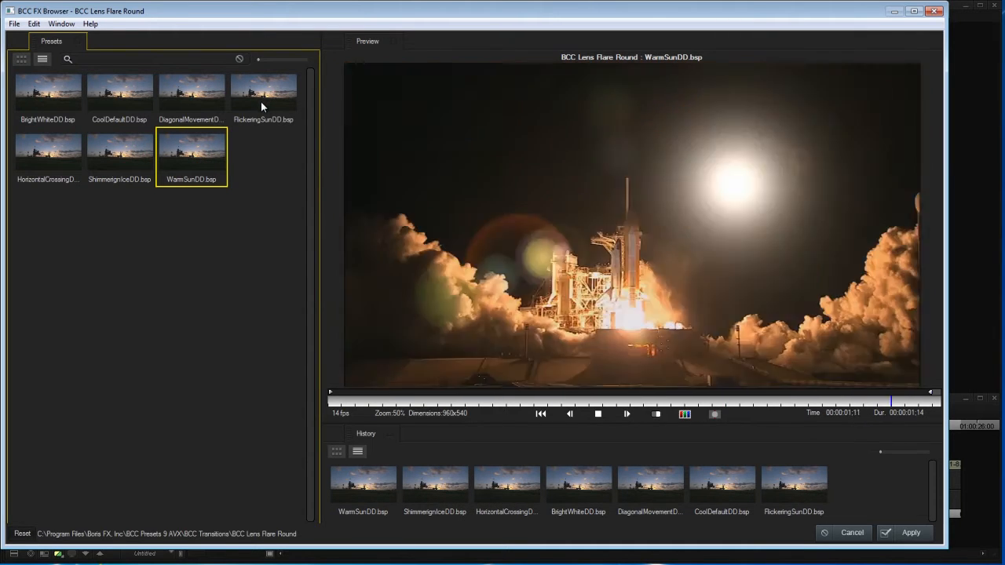
left_click(261, 101)
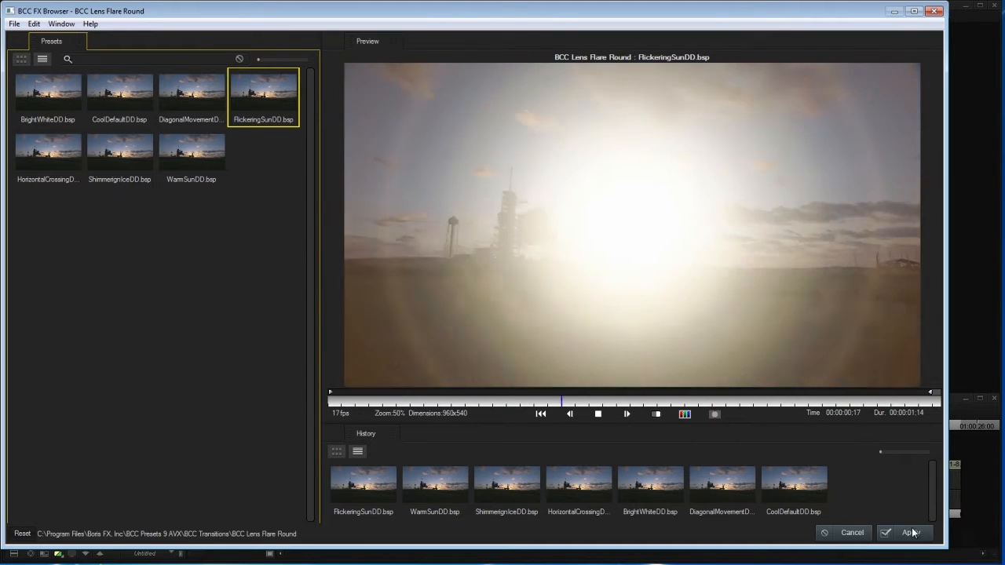
left_click(909, 533)
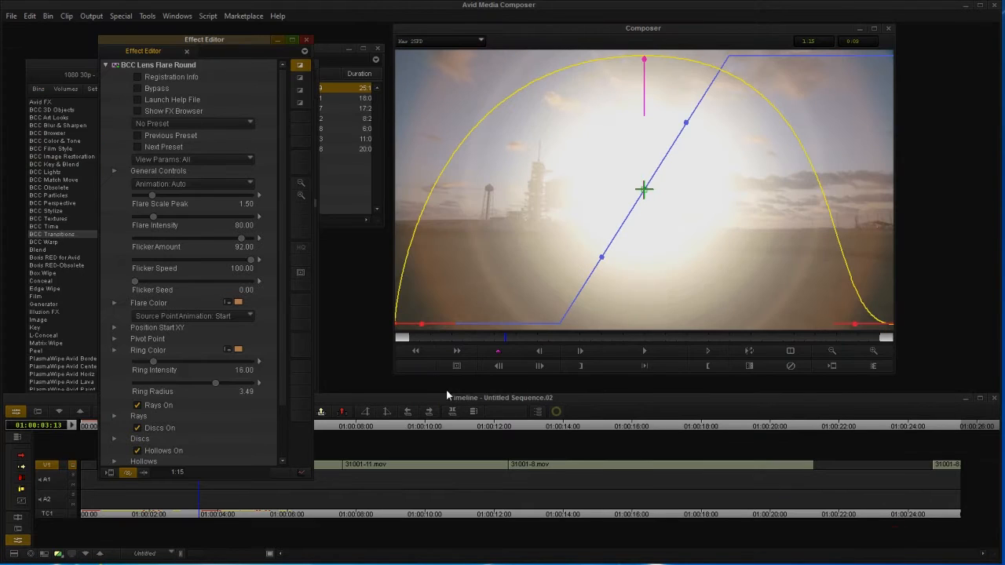
Step: Review the flare across the transition, keeping source point animation at Start
left_click_drag(446, 339, 606, 347)
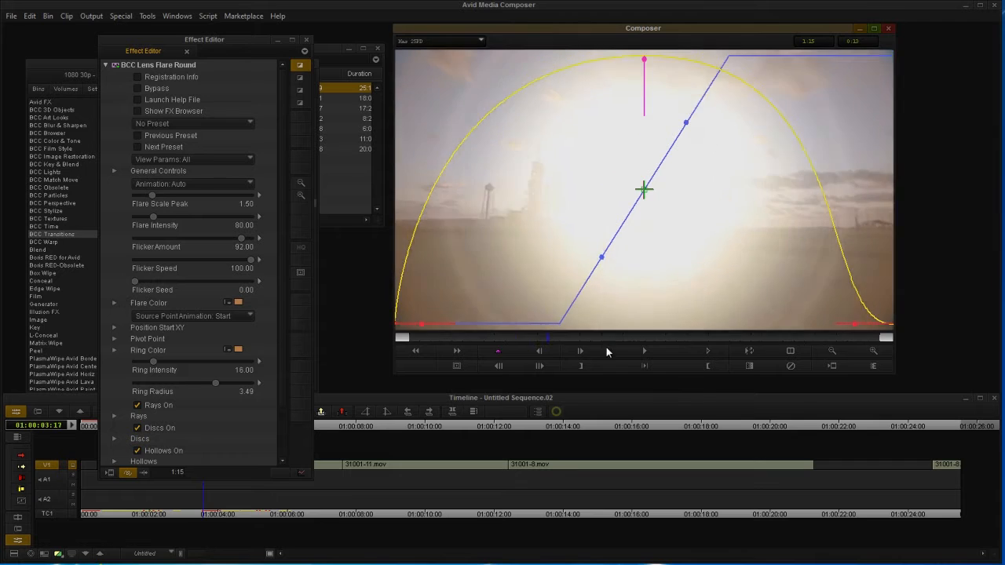
left_click_drag(789, 350, 586, 346)
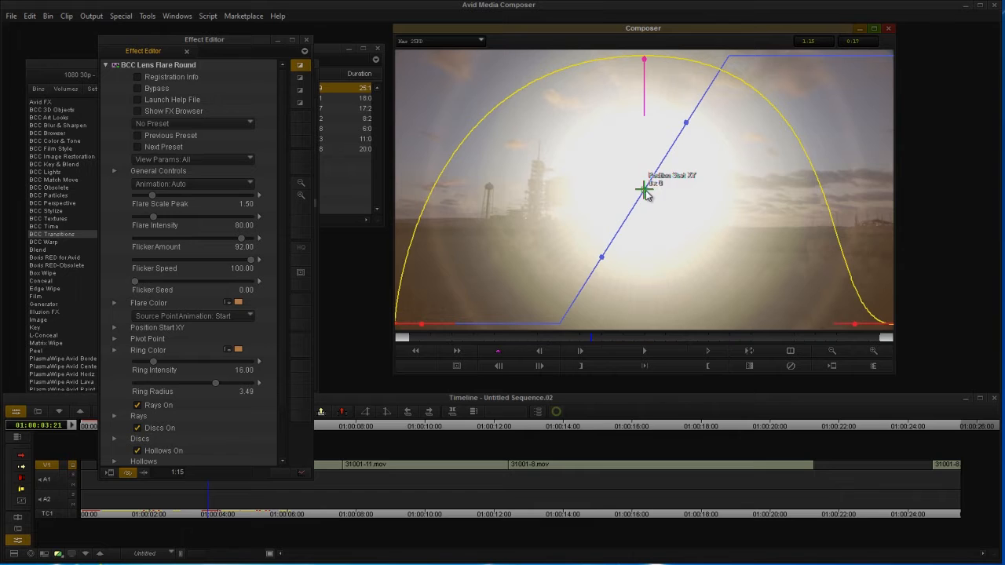
left_click(184, 319)
left_click(112, 312)
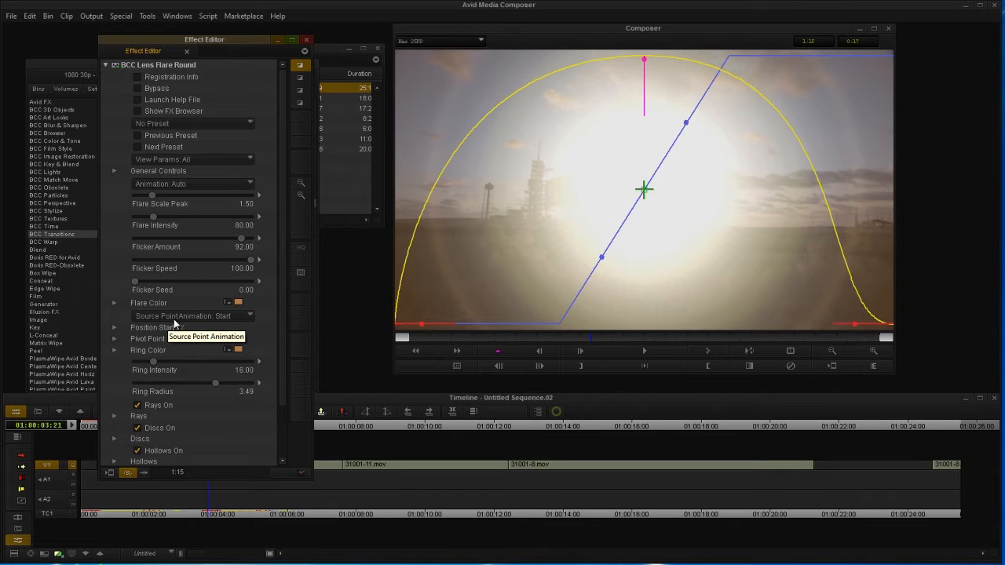
Step: Move the flare's start position down over the launch pad to 35 x 128
left_click(645, 191)
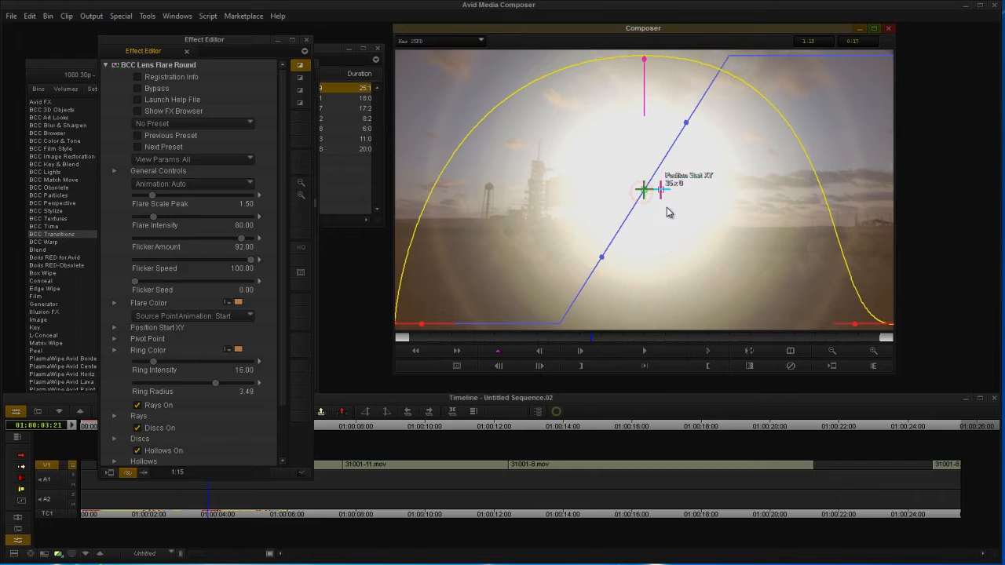
left_click_drag(662, 189, 667, 222)
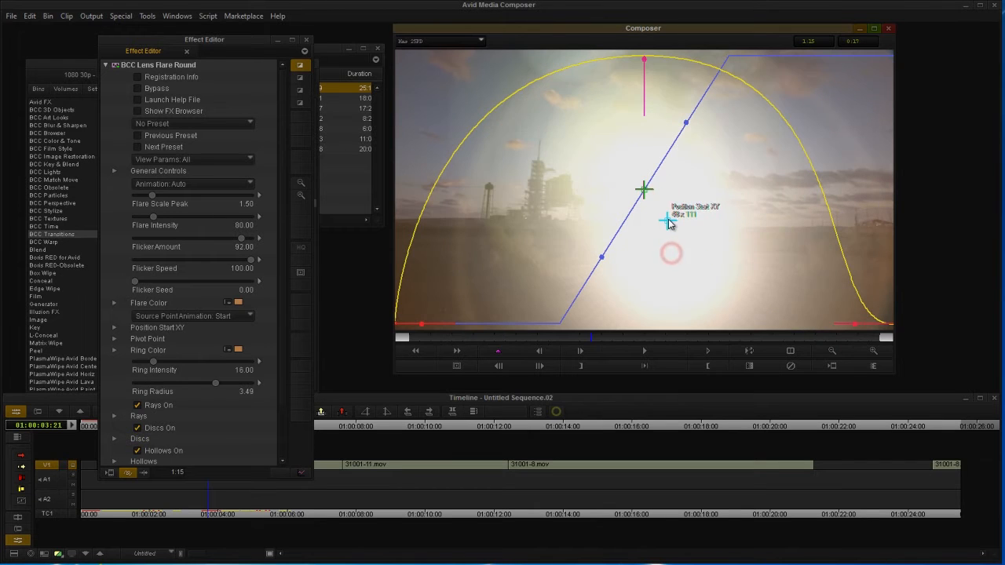
left_click(533, 338)
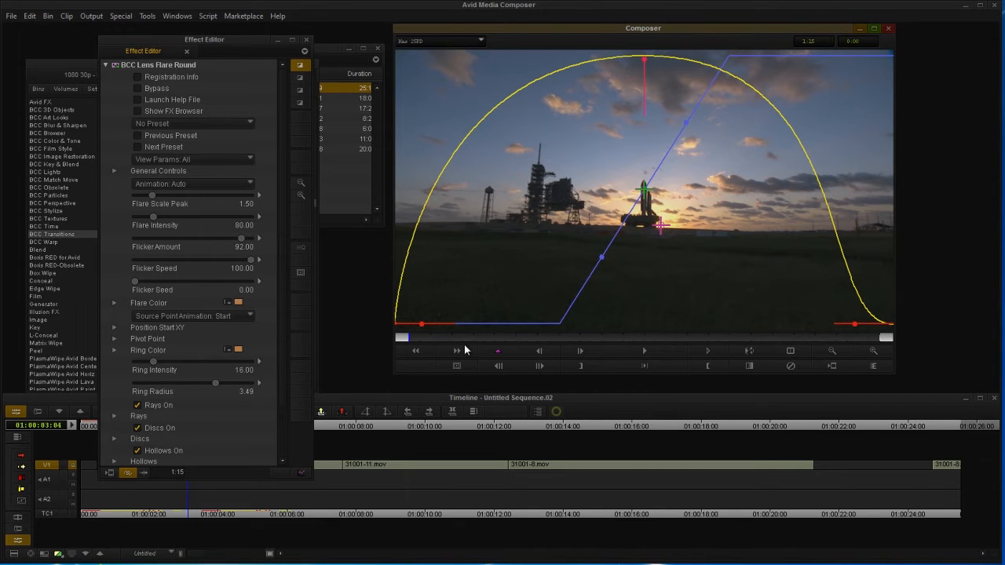
left_click_drag(445, 335, 908, 336)
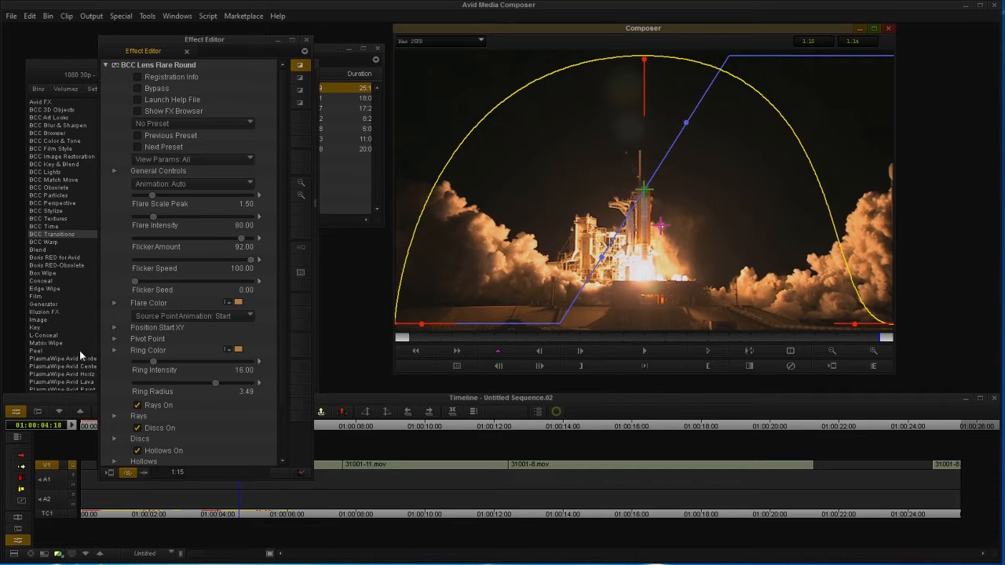
Step: Switch source point animation to End and move the end position down toward the pad
left_click(179, 316)
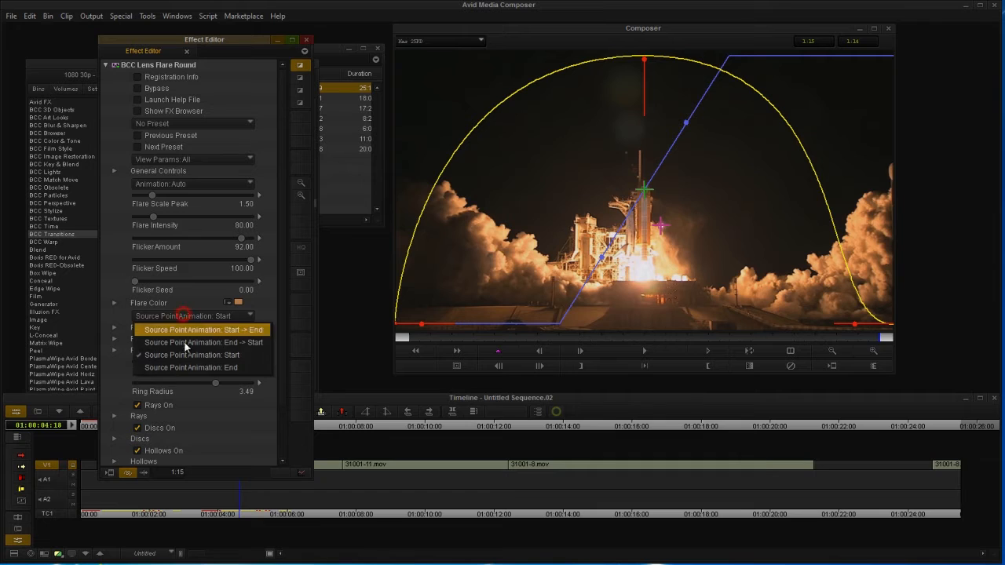
left_click(188, 366)
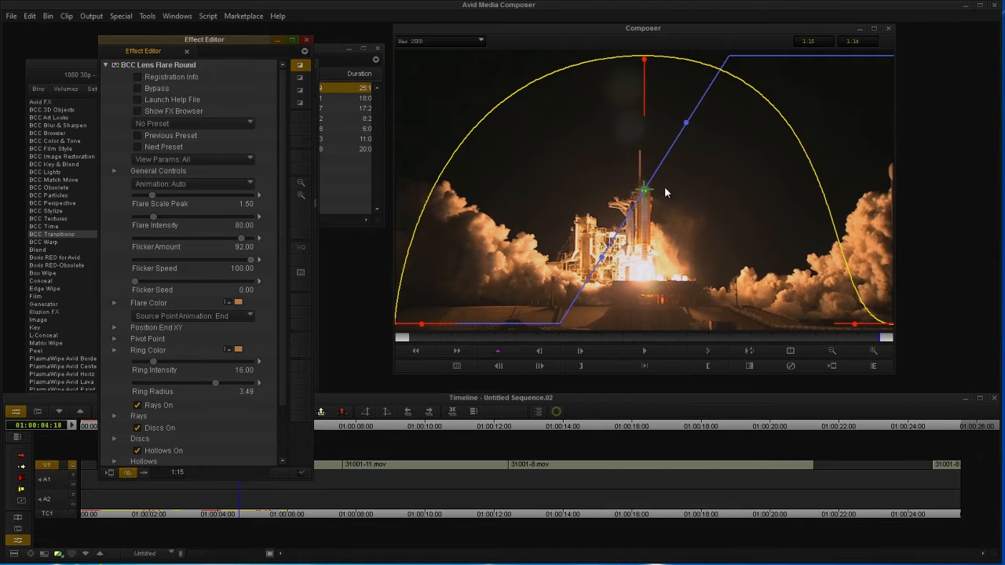
left_click_drag(645, 189, 650, 268)
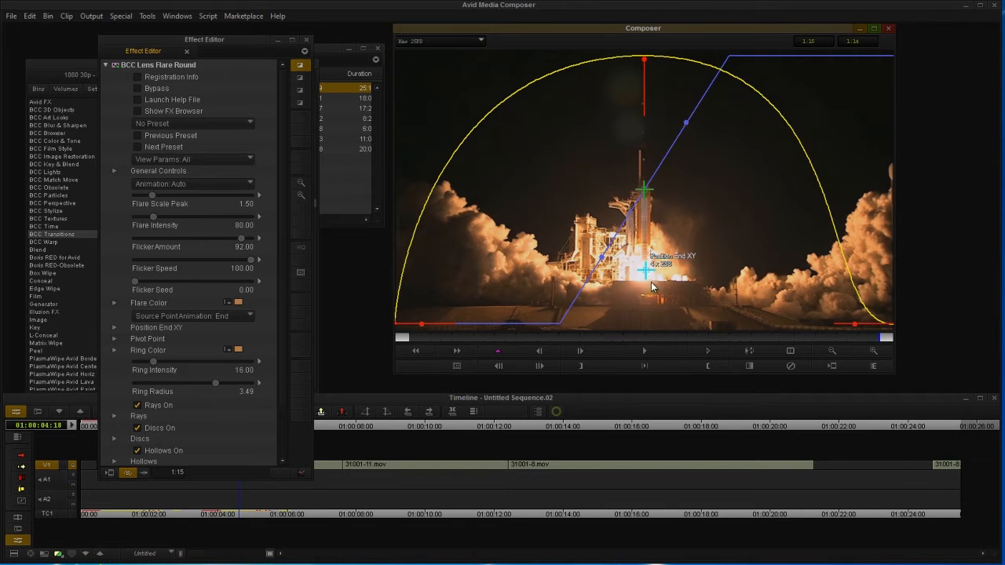
left_click_drag(805, 348, 591, 337)
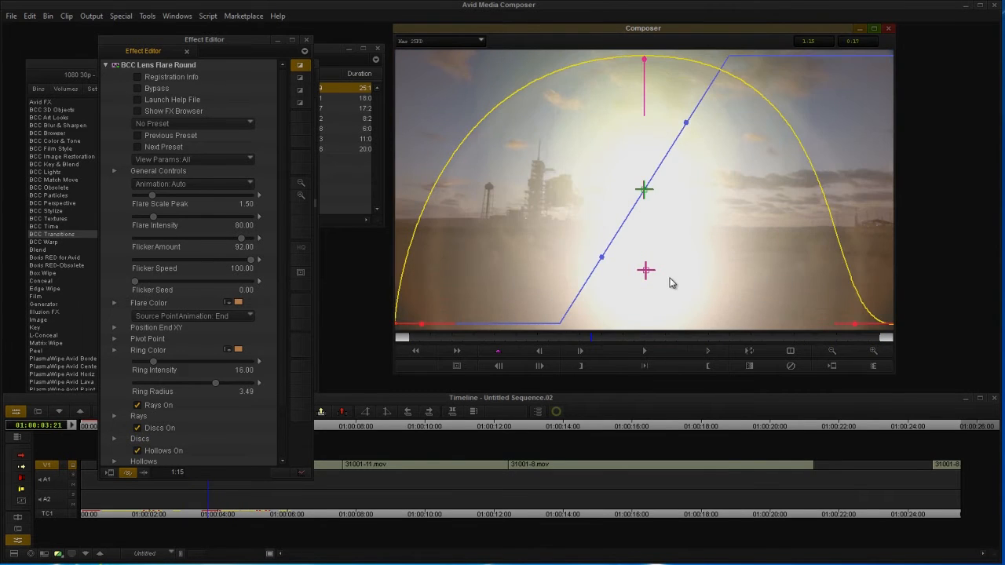
Step: Animate the flare Start -> End and review it, then briefly revert to Start
left_click(155, 315)
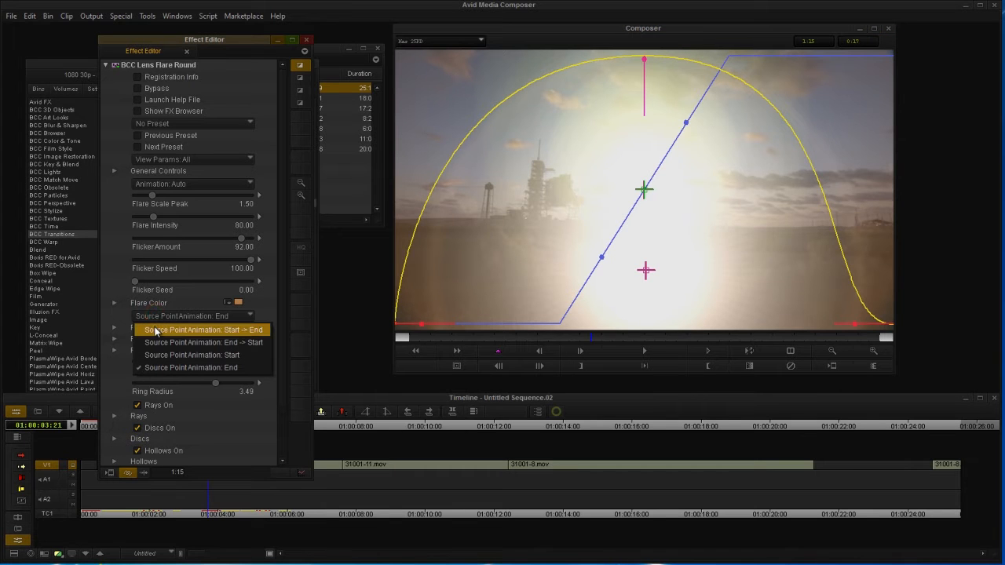
left_click(156, 330)
left_click_drag(421, 339, 592, 363)
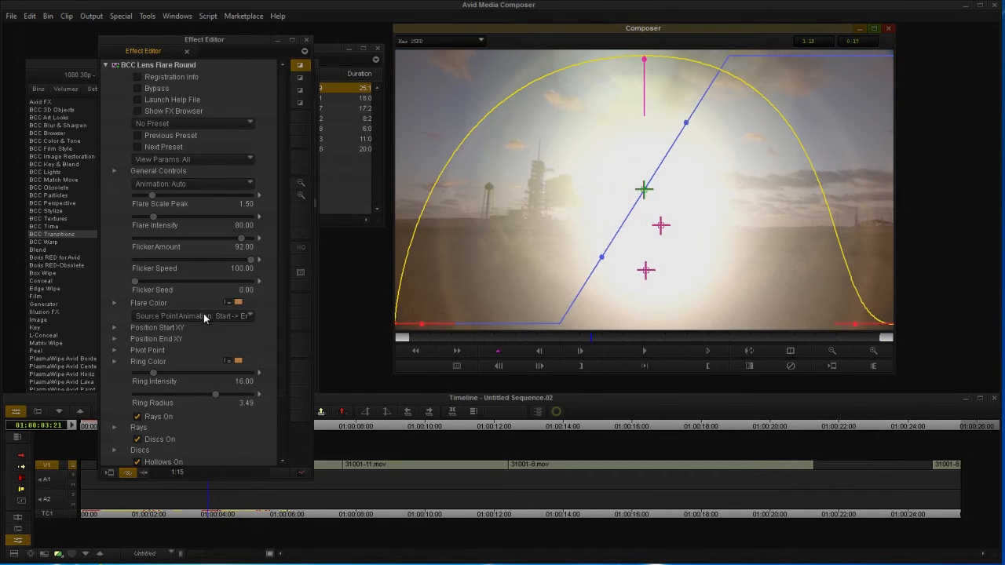
left_click(204, 317)
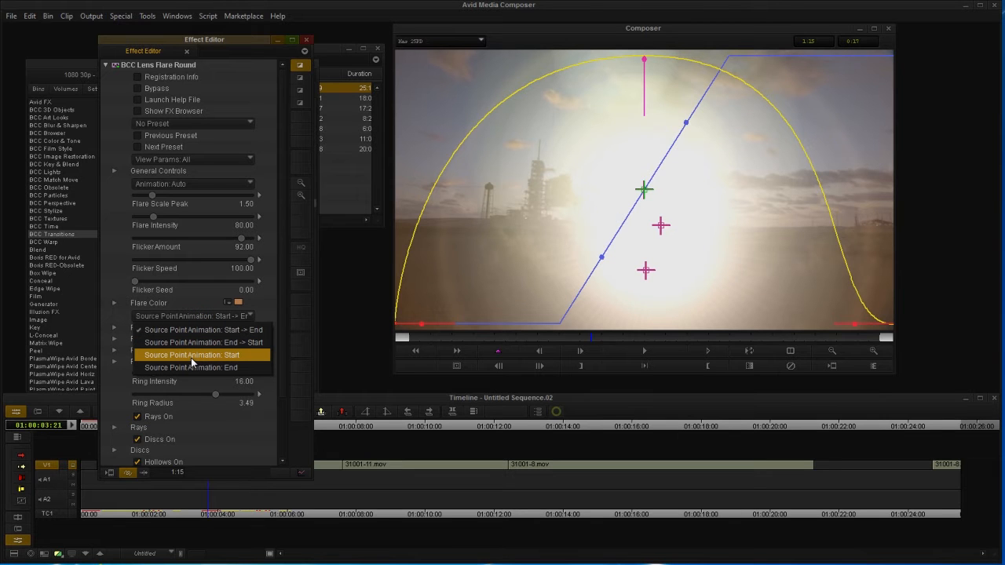
left_click(191, 356)
left_click_drag(500, 337, 782, 338)
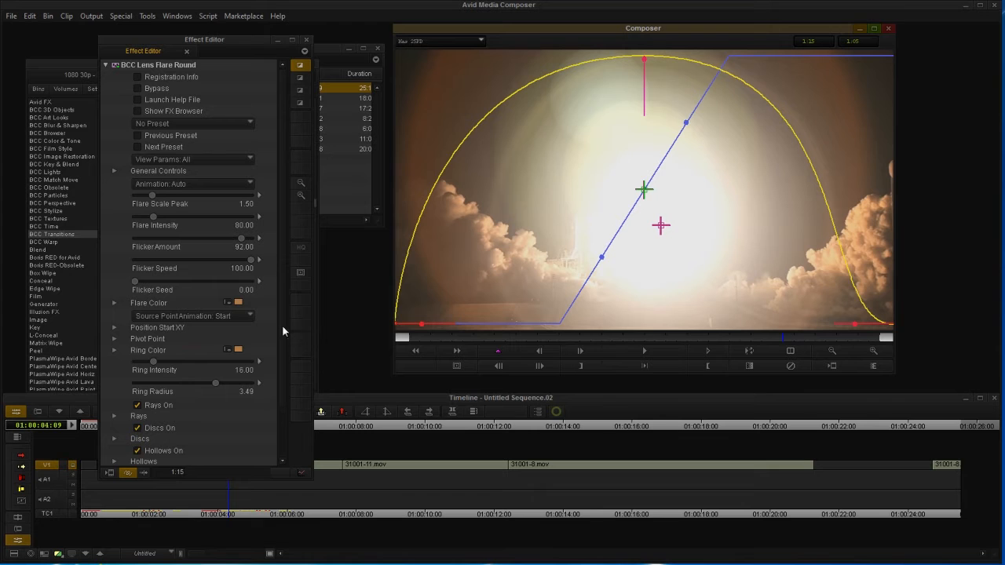
Step: Reapply Start -> End source point animation, review it, and exit effect editing
left_click(237, 317)
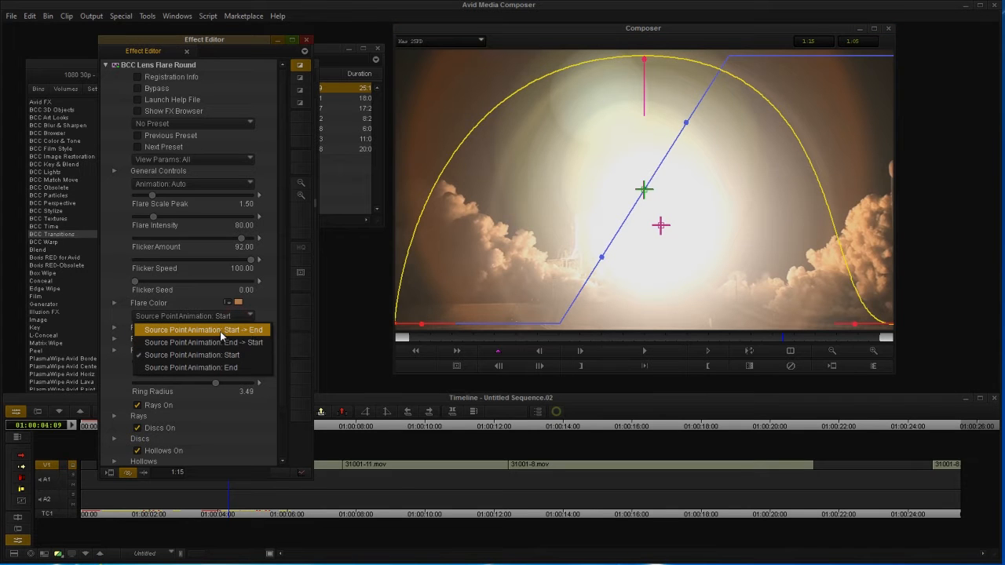
left_click(220, 331)
left_click(486, 338)
left_click_drag(443, 343, 665, 338)
left_click(788, 349)
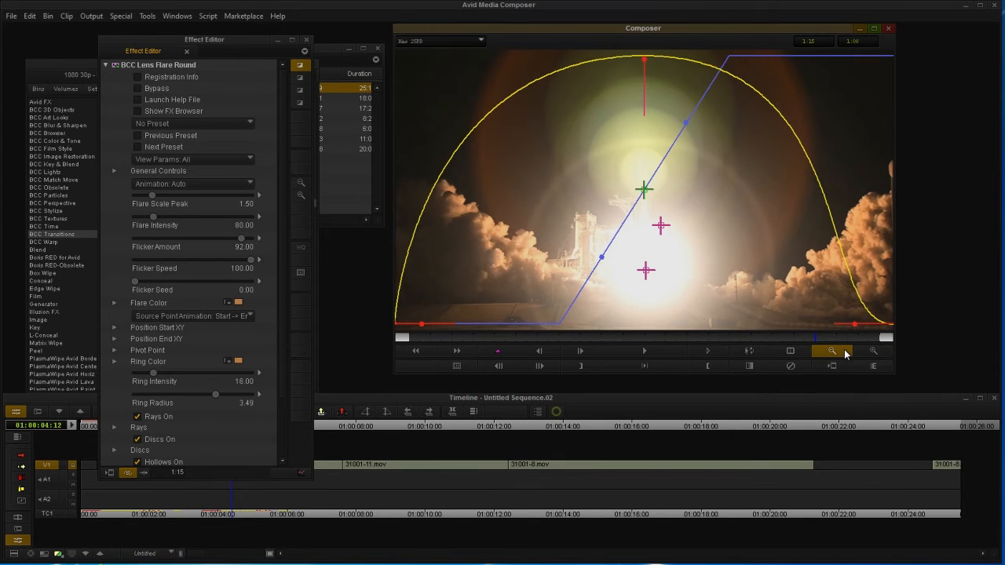
left_click(346, 424)
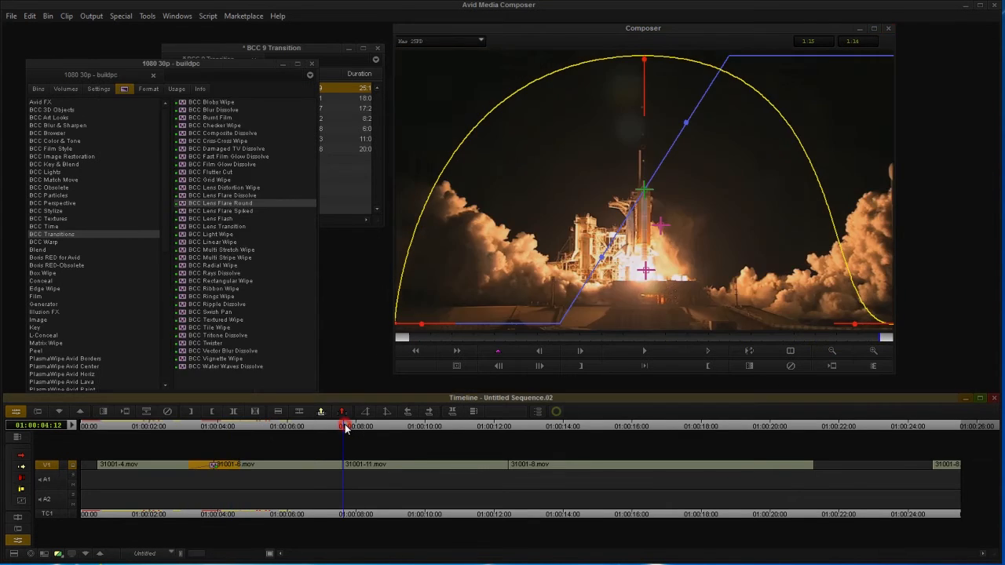
Step: Drop BCC Lens Flare Spiked on the cut before 31001-11.mov and open its settings
left_click(227, 211)
left_click_drag(315, 464, 340, 444)
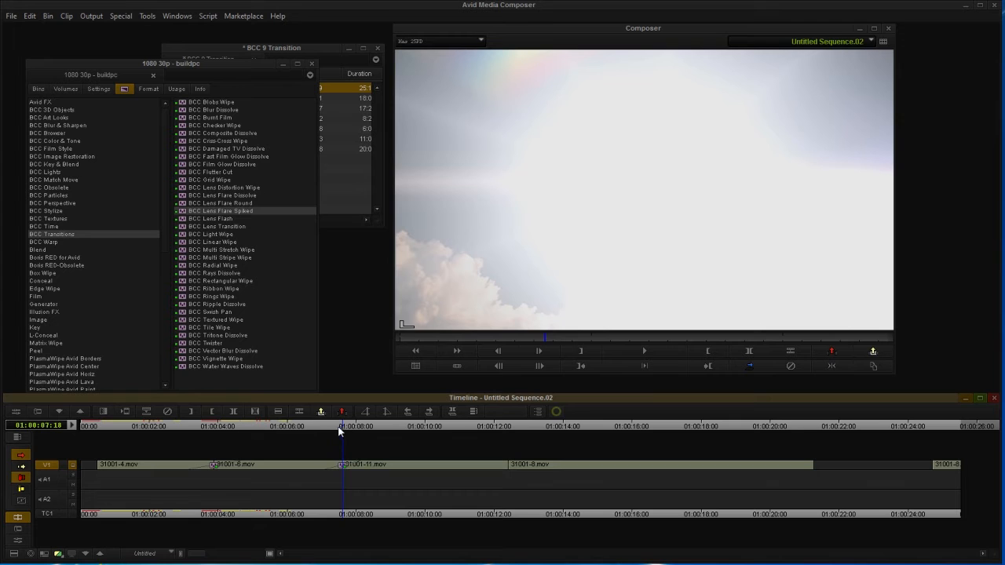
left_click(14, 410)
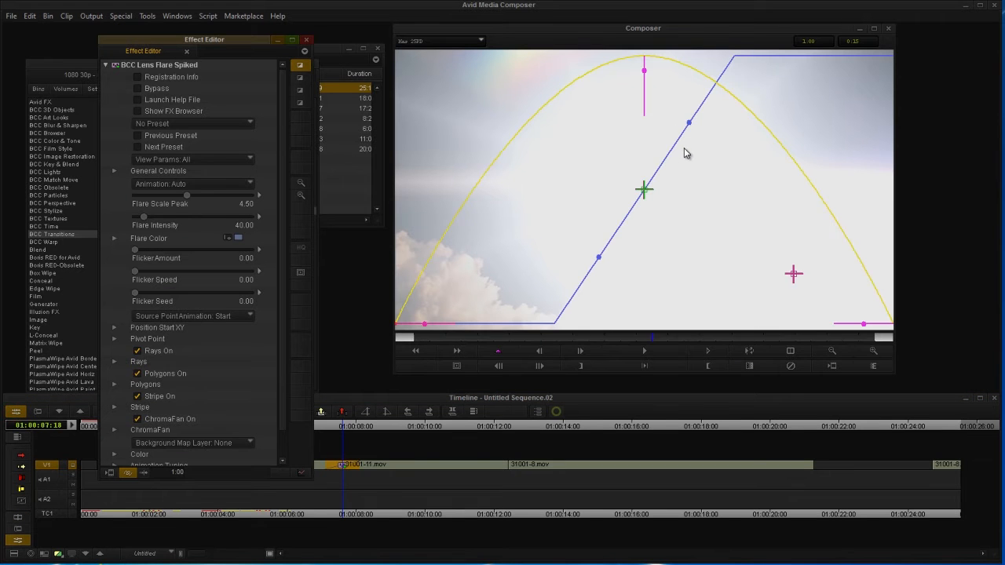
Step: Apply the FlickeringWhiteDD preset and pull the intensity curve into a sharp peak
left_click(147, 113)
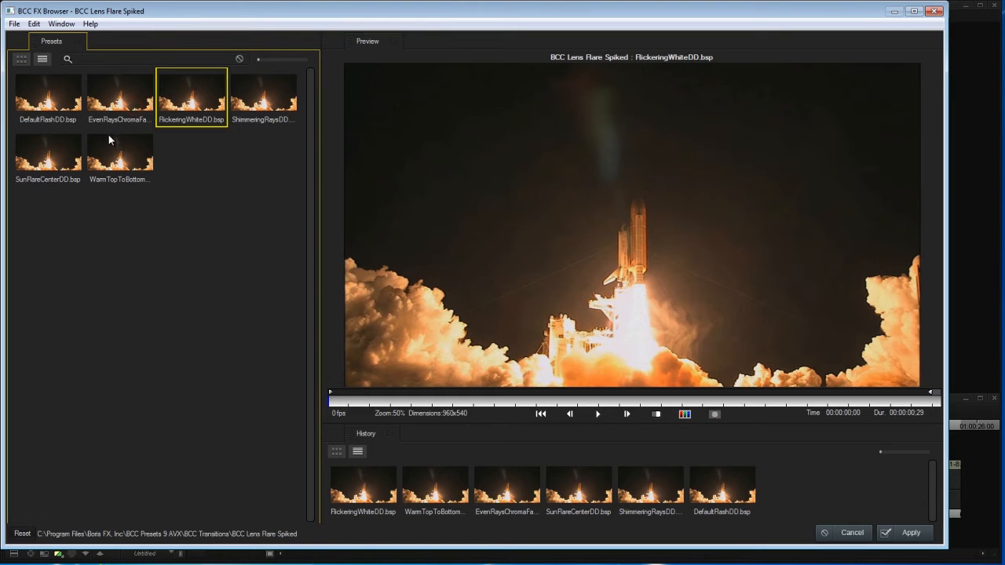
left_click(286, 112)
left_click(599, 414)
left_click(628, 414)
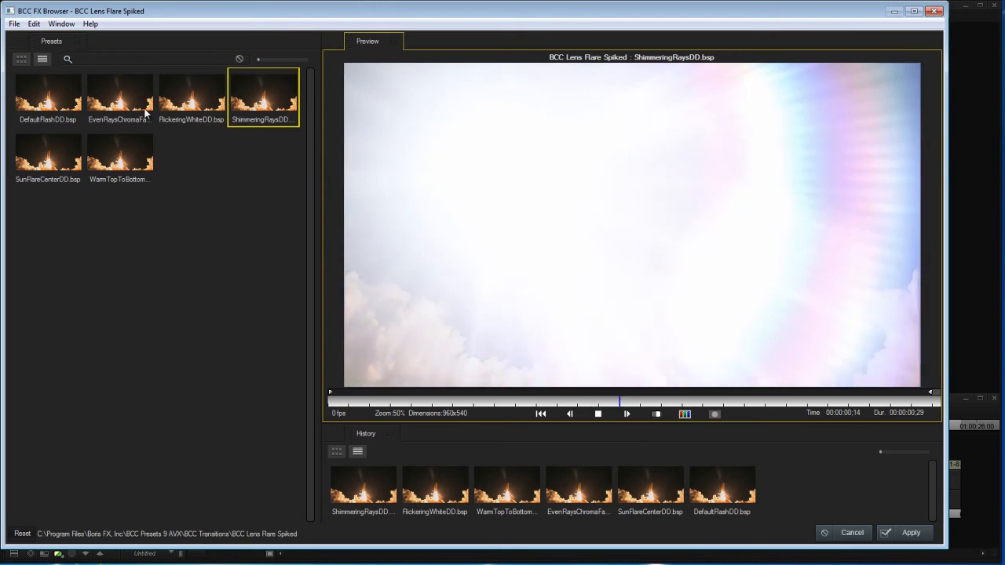
left_click(176, 102)
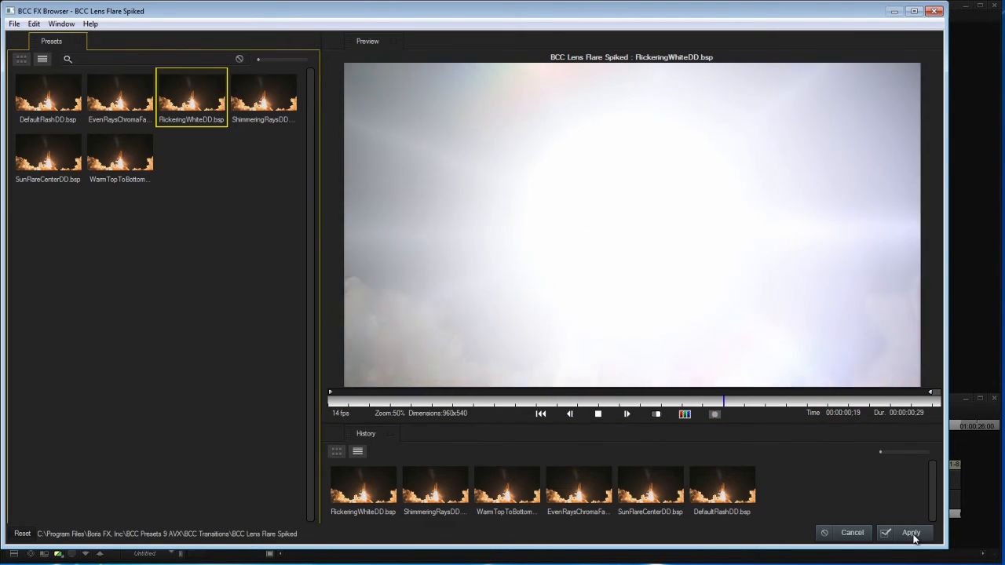
left_click(911, 533)
left_click_drag(643, 67, 643, 88)
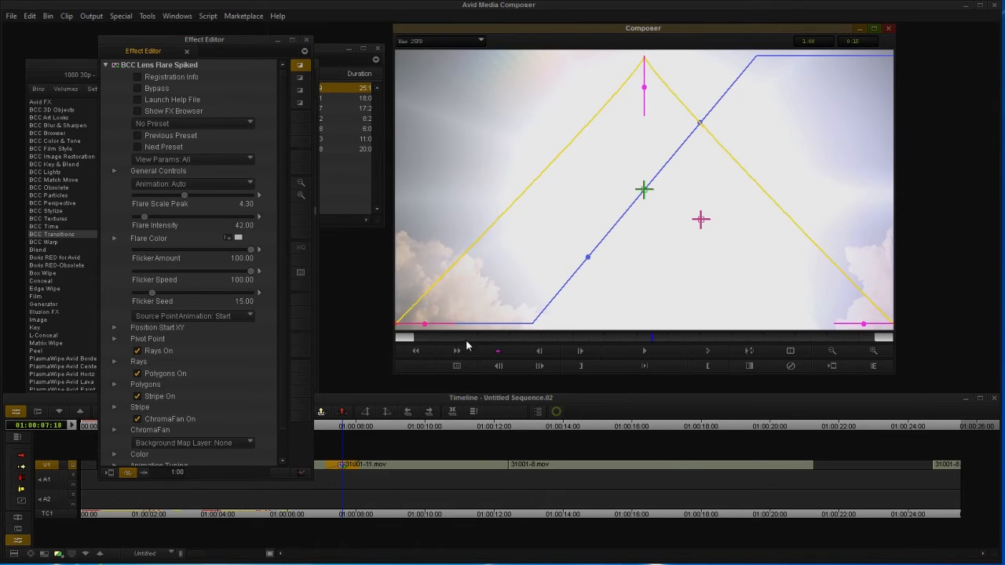
Step: Set the flash Ease Mid to 0 and lengthen the Dissolve Duration to 100
left_click_drag(864, 324, 867, 324)
left_click(424, 323)
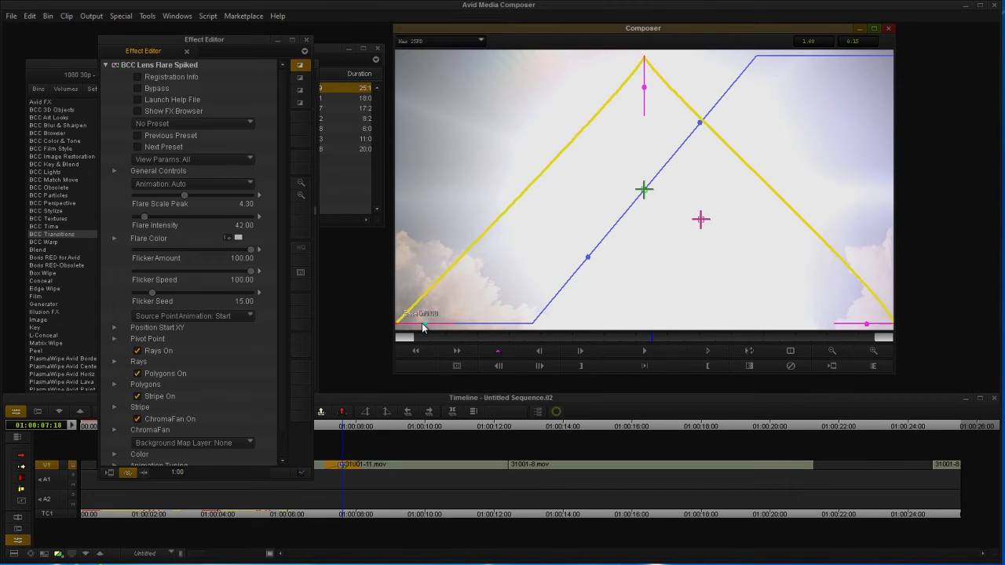
scroll(123, 441, "down", 2)
left_click(118, 438)
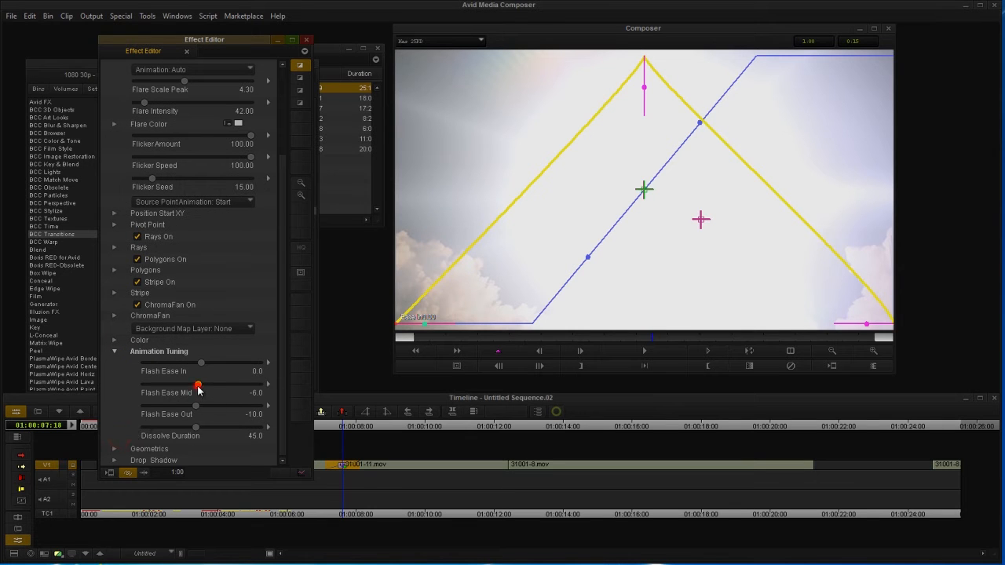
left_click_drag(198, 390, 201, 408)
left_click_drag(593, 260, 416, 288)
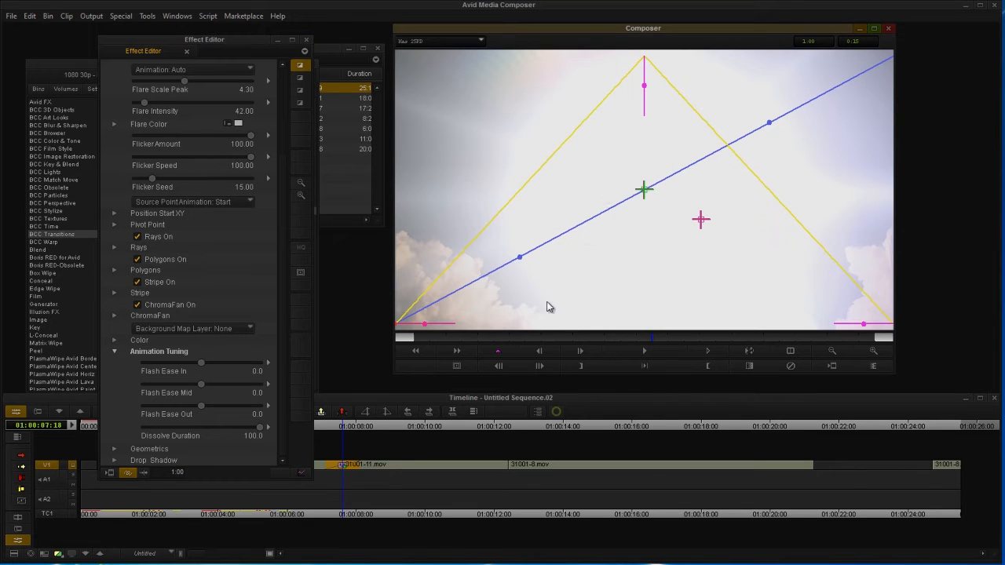
Step: Turn the Lens Flare Spiked Flicker Amount down to 0
left_click(107, 189)
scroll(108, 187, "up", 5)
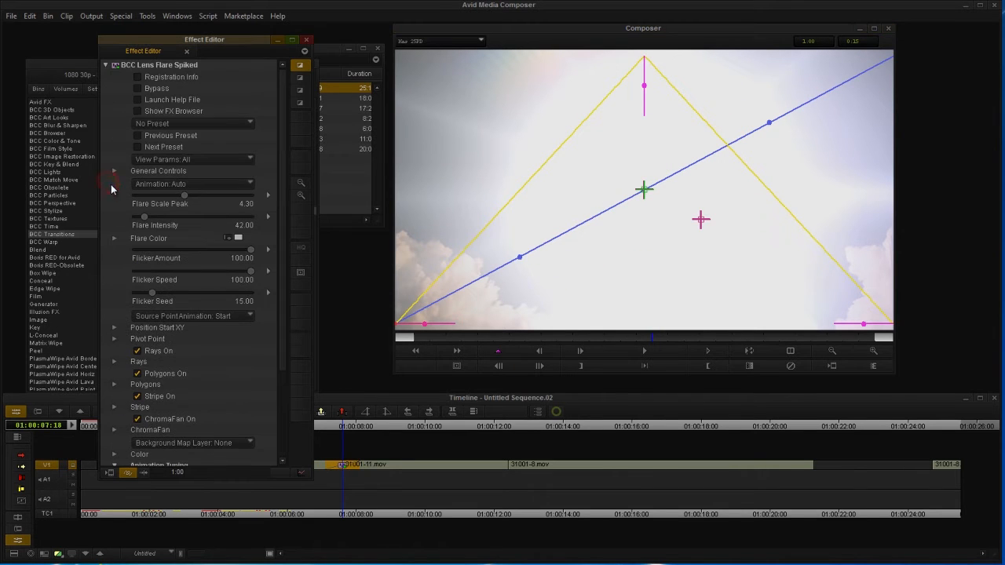
left_click_drag(251, 250, 96, 256)
Step: Move the flare's start position onto the rocket exhaust, review, and exit effect editing
left_click_drag(421, 338, 588, 338)
left_click_drag(644, 190, 625, 249)
left_click_drag(584, 338, 380, 347)
left_click_drag(620, 251, 635, 248)
left_click_drag(445, 338, 993, 322)
left_click_drag(775, 337, 962, 335)
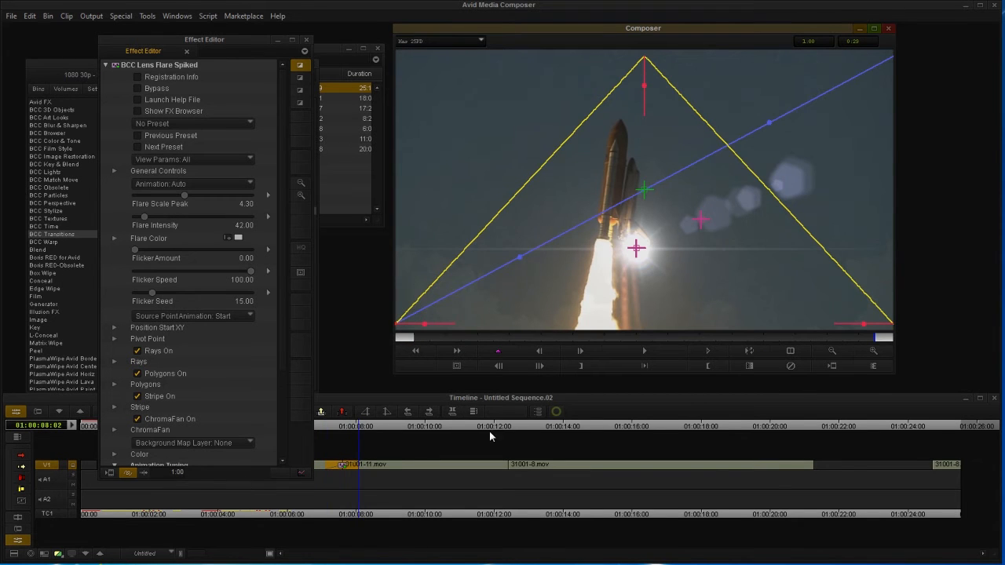
left_click(509, 428)
Step: Add BCC Lens Flash at the landing cut and shape its intensity curve with ease in and out
left_click_drag(199, 218, 507, 463)
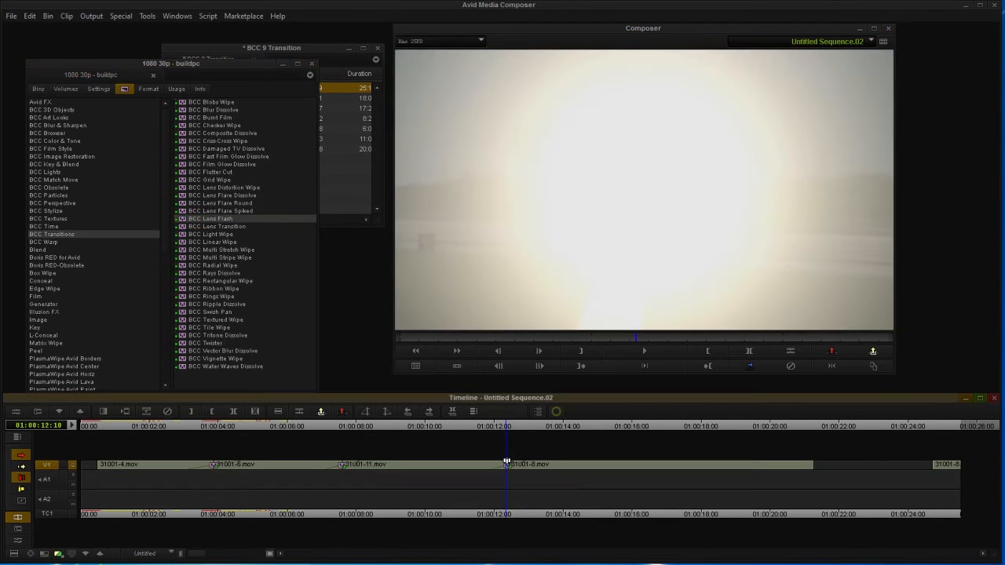
left_click(16, 411)
left_click_drag(455, 335, 524, 336)
left_click_drag(645, 63, 645, 89)
left_click_drag(420, 326, 438, 321)
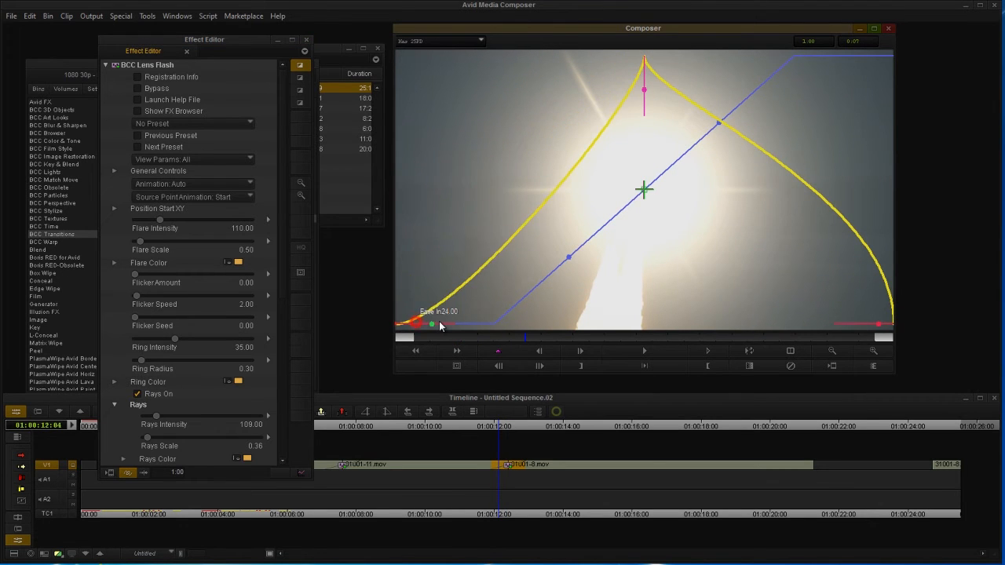
left_click_drag(878, 324, 896, 325)
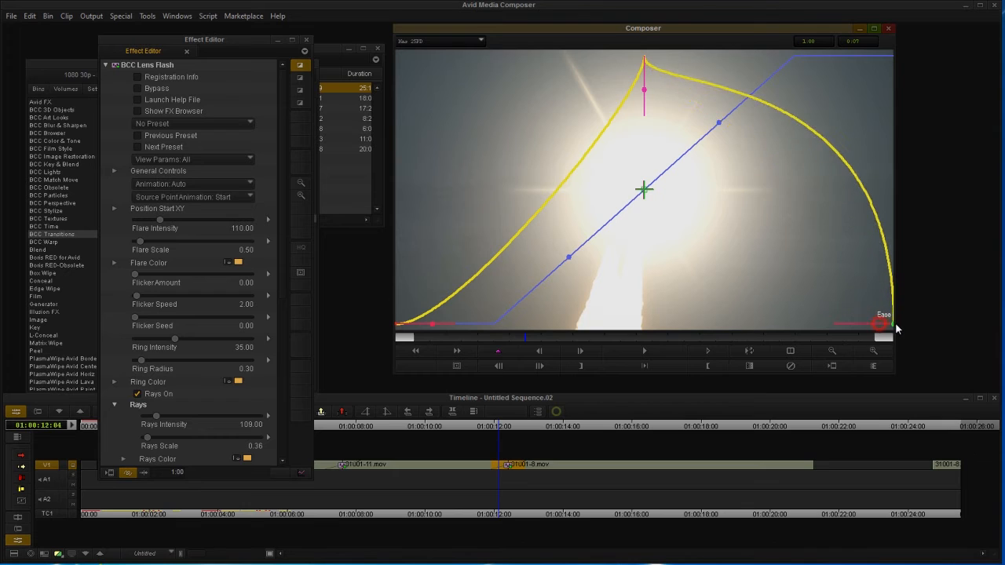
left_click_drag(648, 89, 647, 78)
Step: Preview the Lens Flash transition into the shuttle-landing shot
left_click(437, 339)
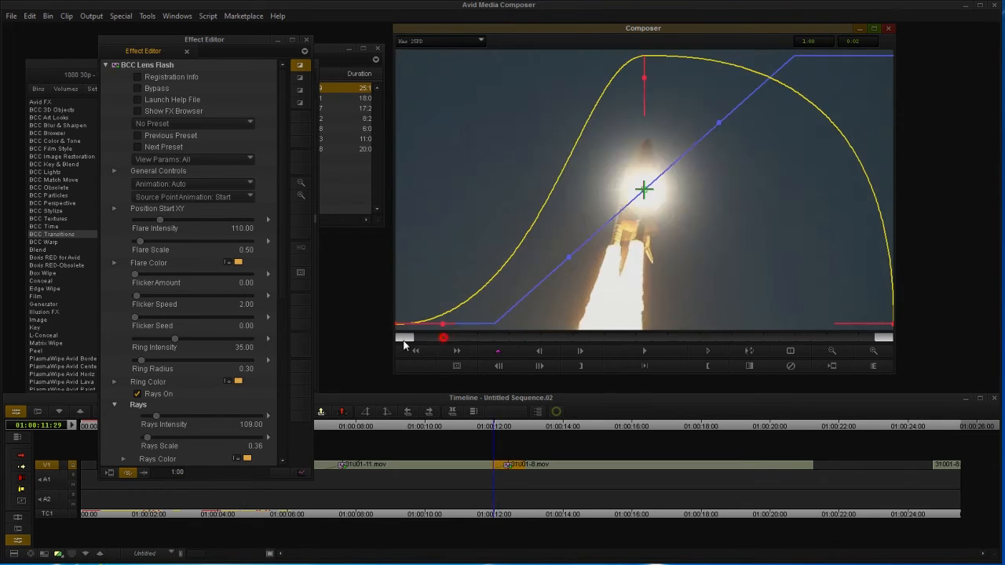
left_click_drag(505, 337, 752, 342)
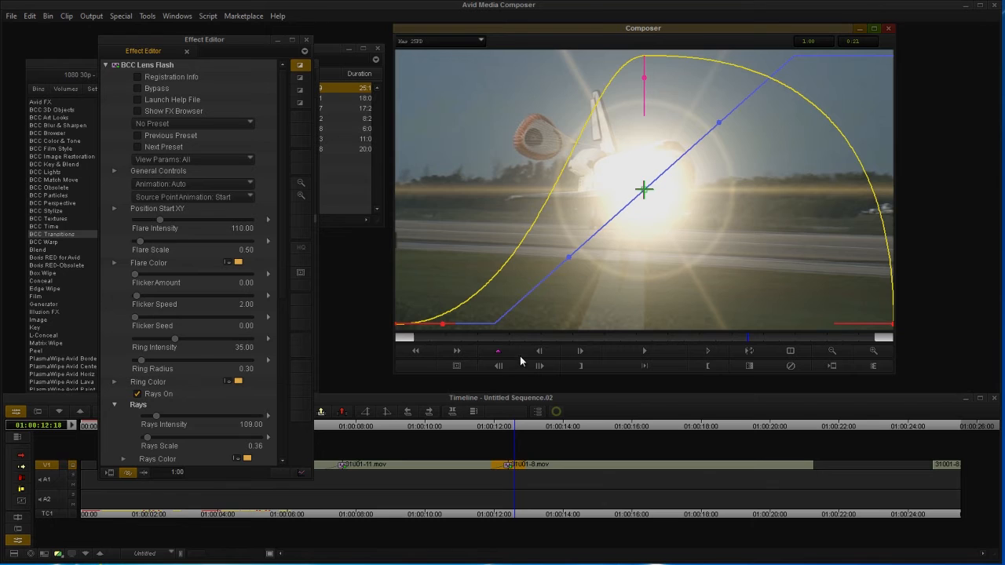
left_click_drag(612, 335, 795, 336)
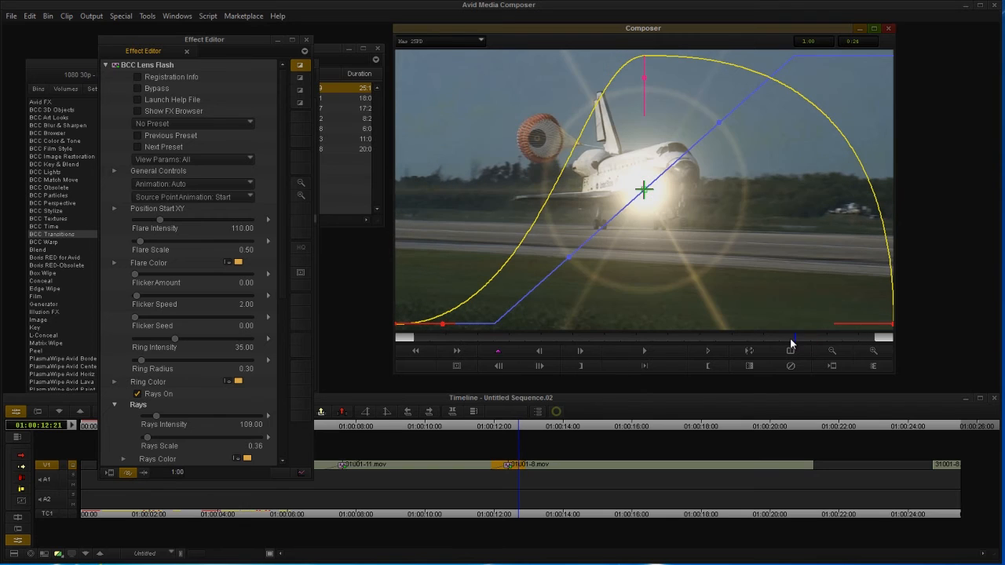
Step: Raise the Lens Flash rays count and intensity, set Shimmer Amount to 0, and preview
scroll(118, 342, "down", 5)
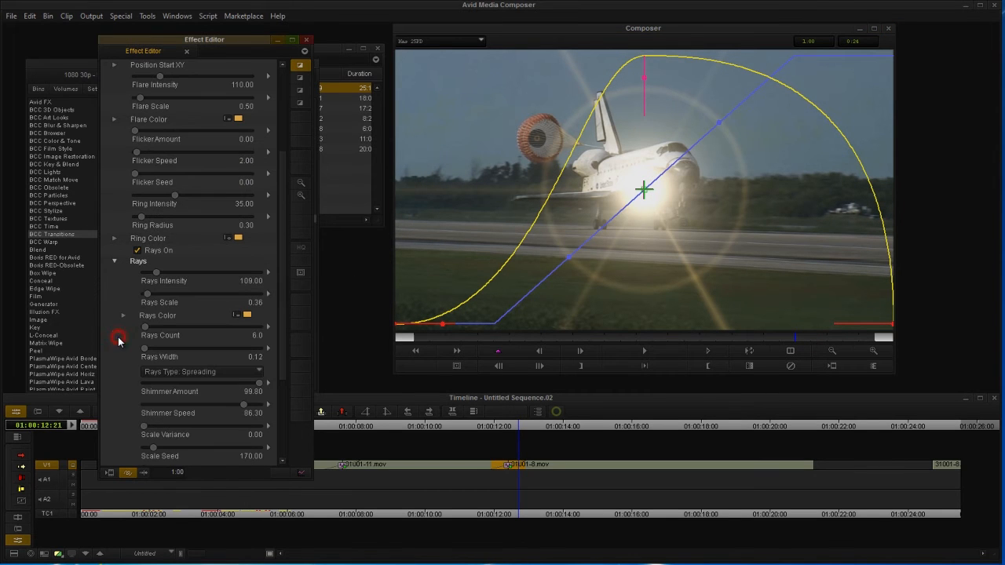
left_click_drag(161, 327, 195, 328)
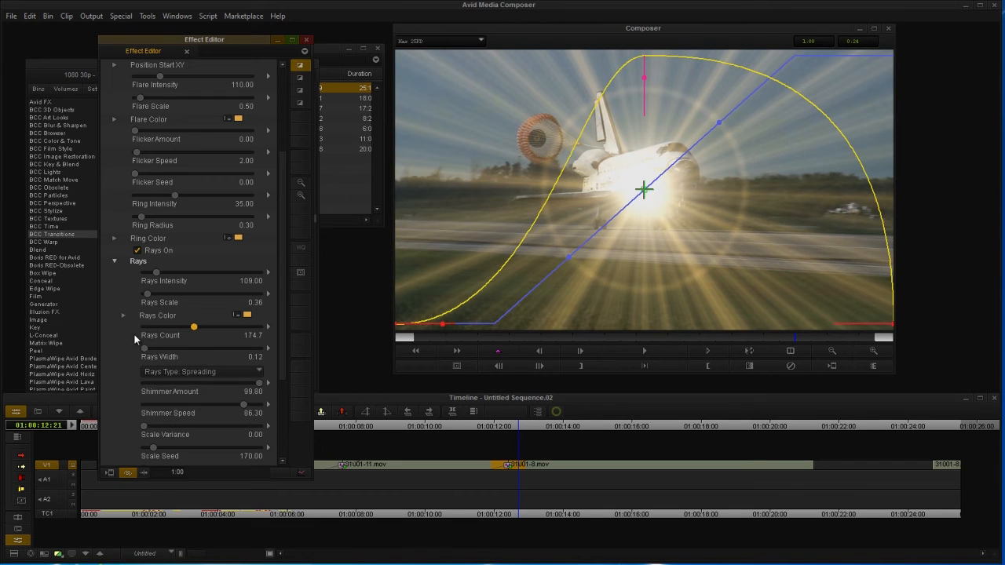
left_click_drag(168, 278, 170, 279)
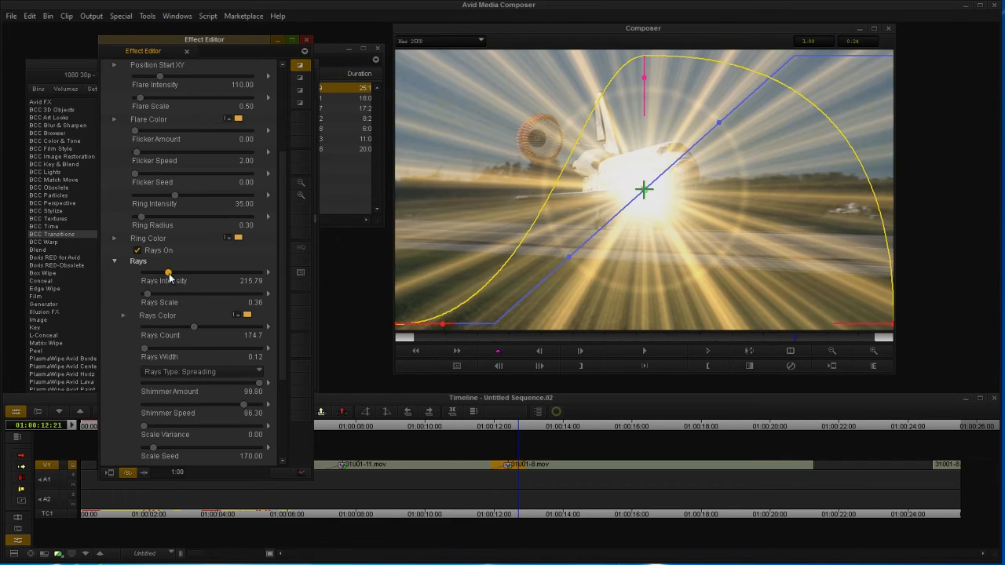
scroll(131, 348, "down", 5)
left_click_drag(224, 294, 79, 283)
left_click_drag(525, 338, 667, 336)
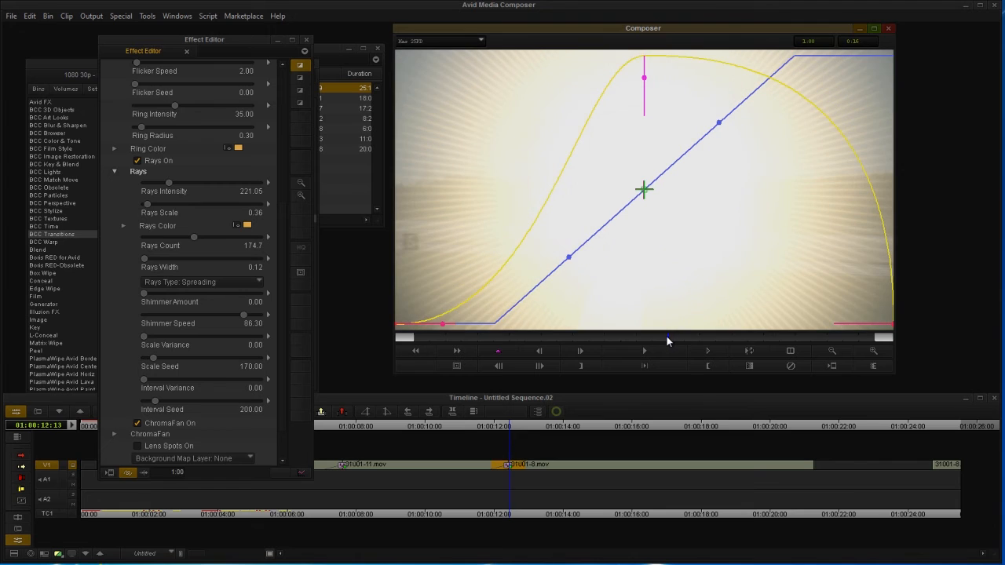
Step: Set Flare Scale to 0.89, make the dissolve switch abruptly mid-flash, then play and exit
left_click(123, 253)
scroll(124, 253, "up", 10)
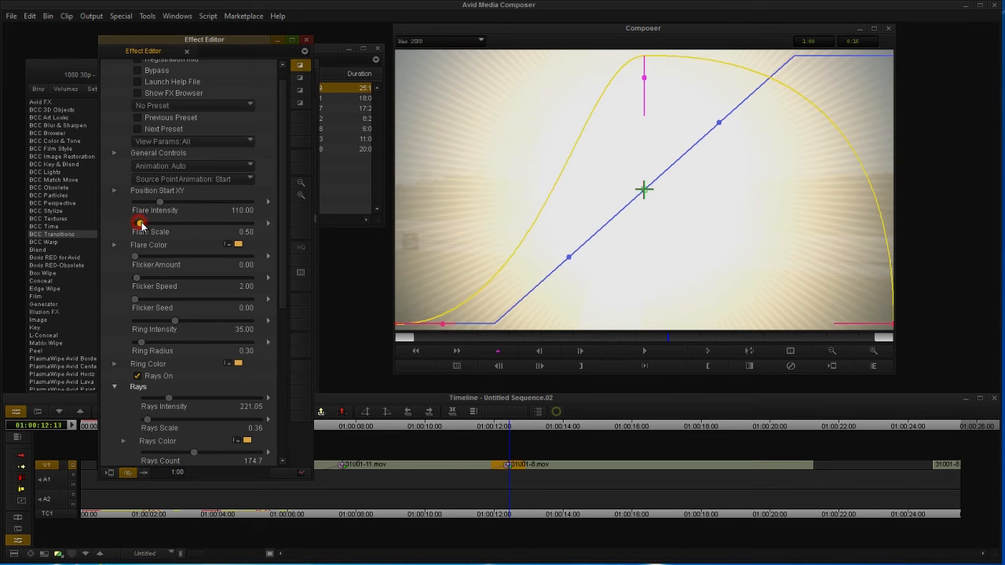
left_click_drag(140, 223, 145, 225)
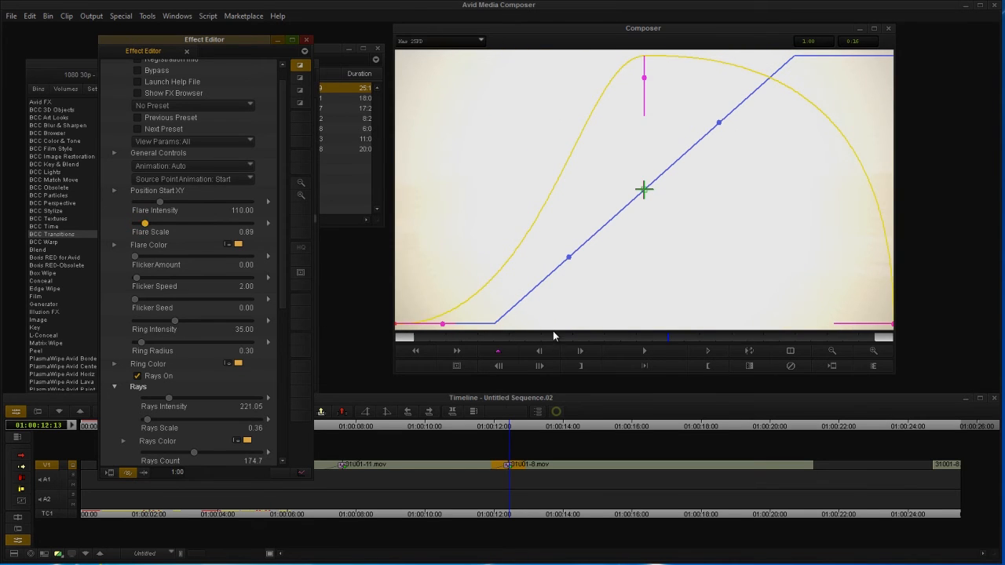
left_click_drag(573, 338, 684, 338)
left_click_drag(571, 257, 664, 268)
left_click(680, 351)
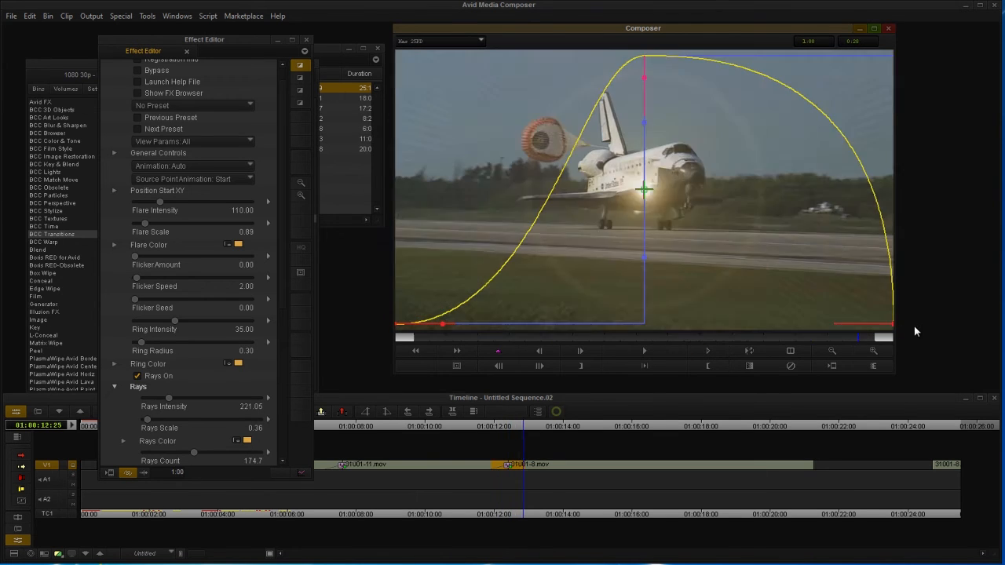
left_click_drag(484, 429, 775, 425)
Step: Add a BCC Damaged TV Dissolve at the sequence start and play it
left_click(109, 425)
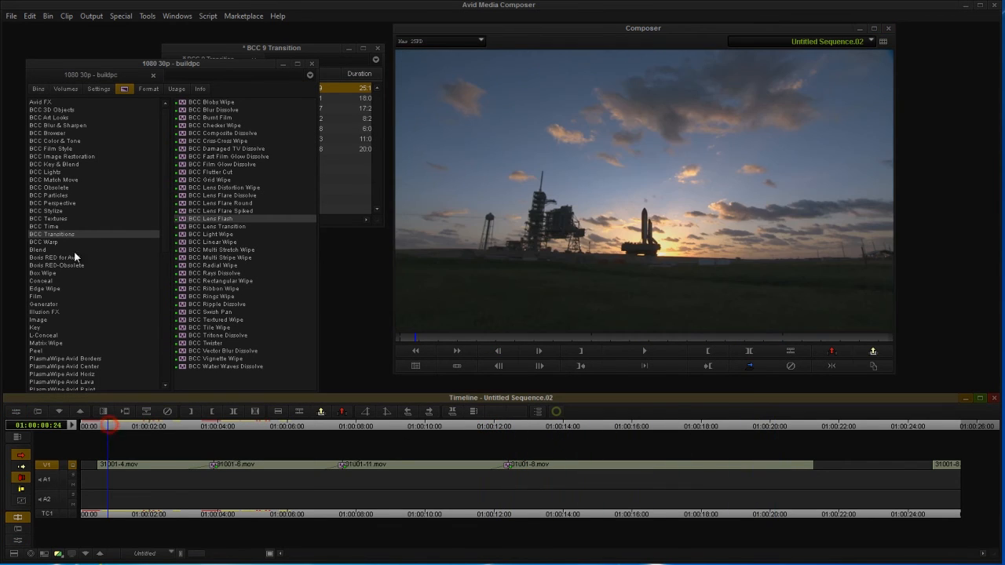
left_click_drag(229, 151, 100, 466)
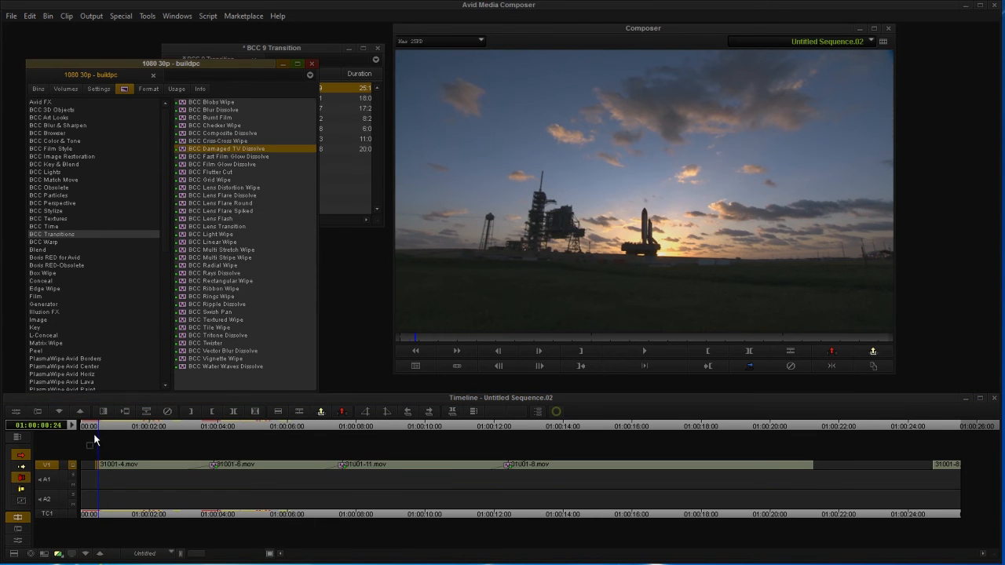
left_click(19, 413)
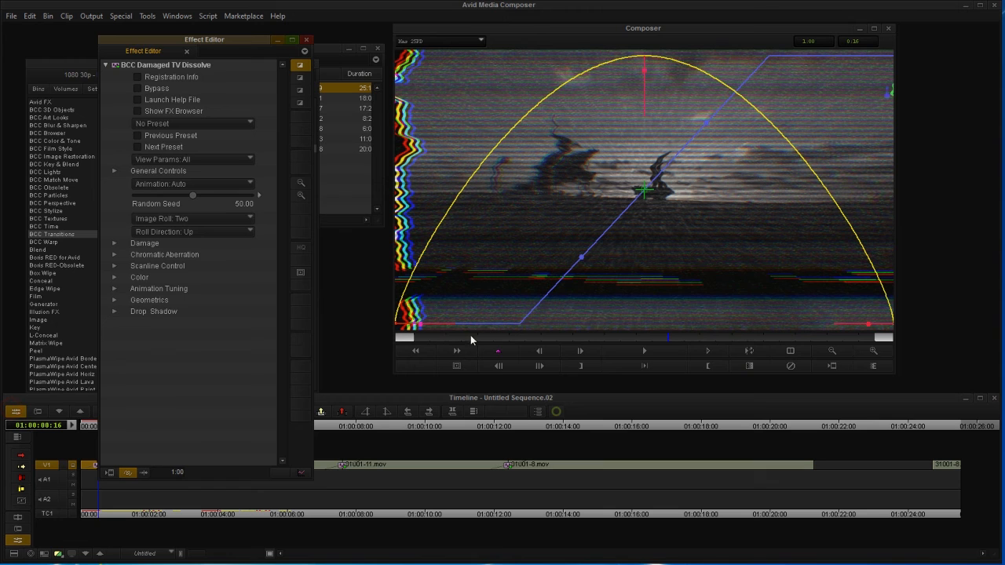
left_click(654, 350)
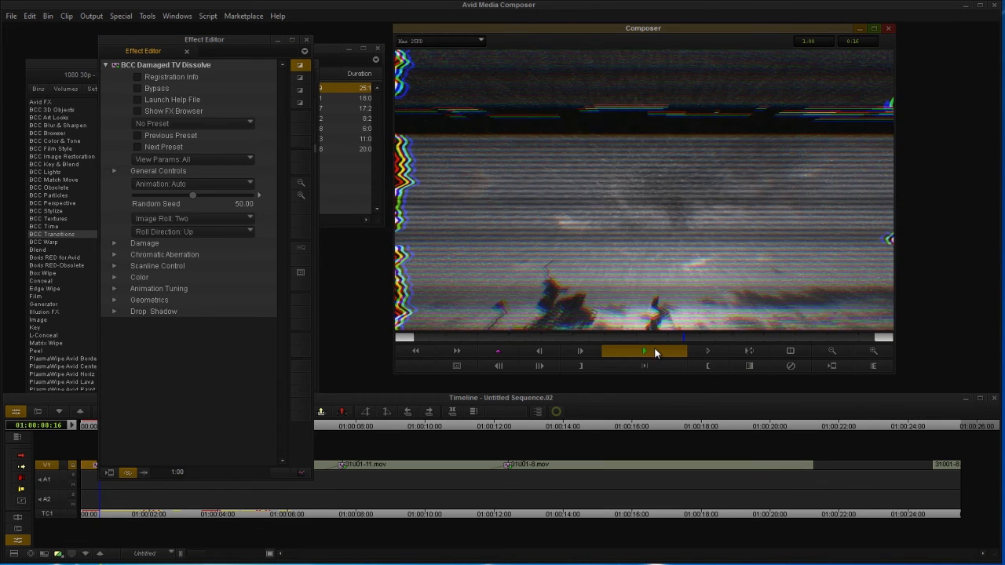
Step: Preview presets in the FX Browser and apply Quick Static Hit to the dissolve
left_click(136, 111)
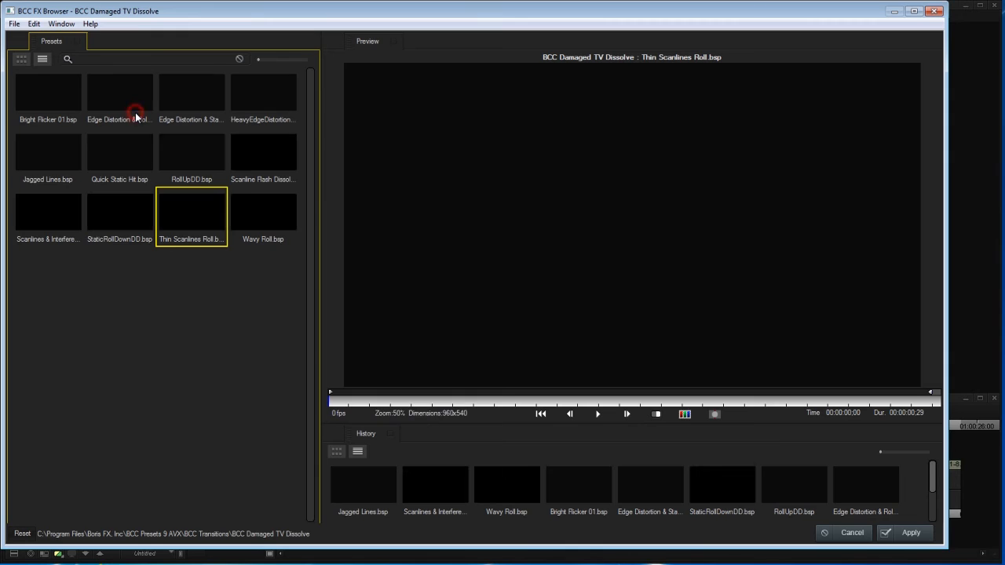
left_click(183, 155)
left_click(597, 413)
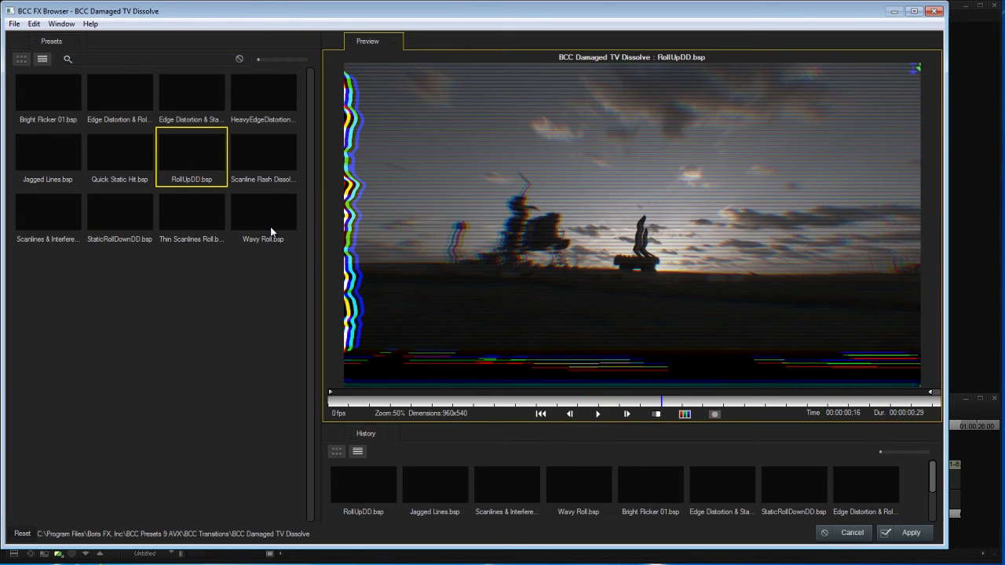
left_click(135, 165)
left_click(596, 414)
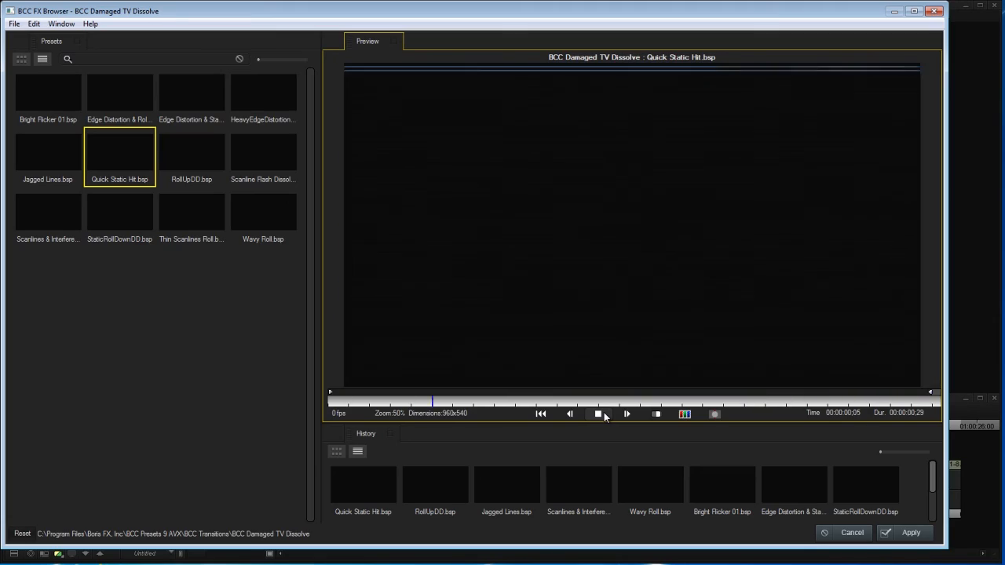
left_click(911, 532)
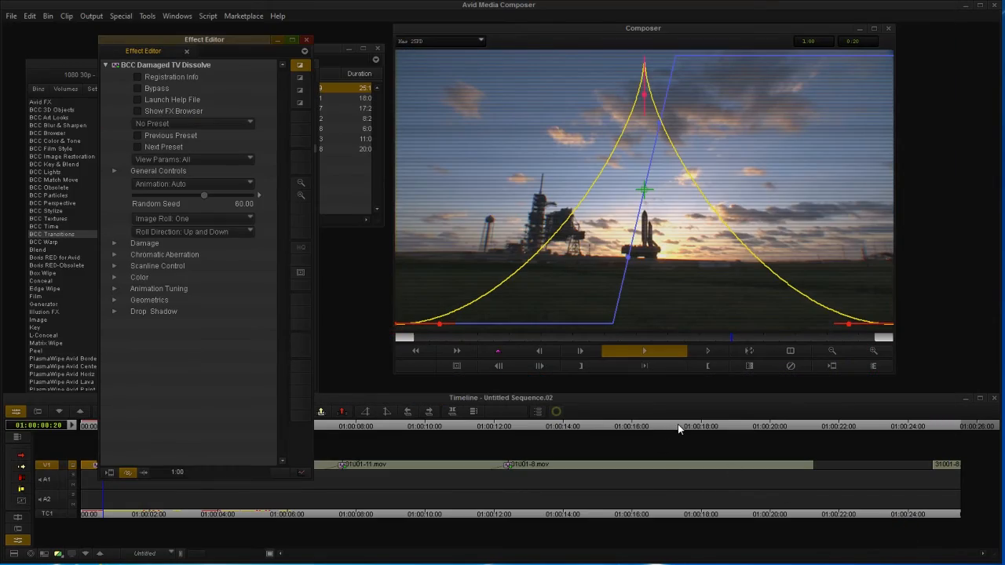
left_click(678, 428)
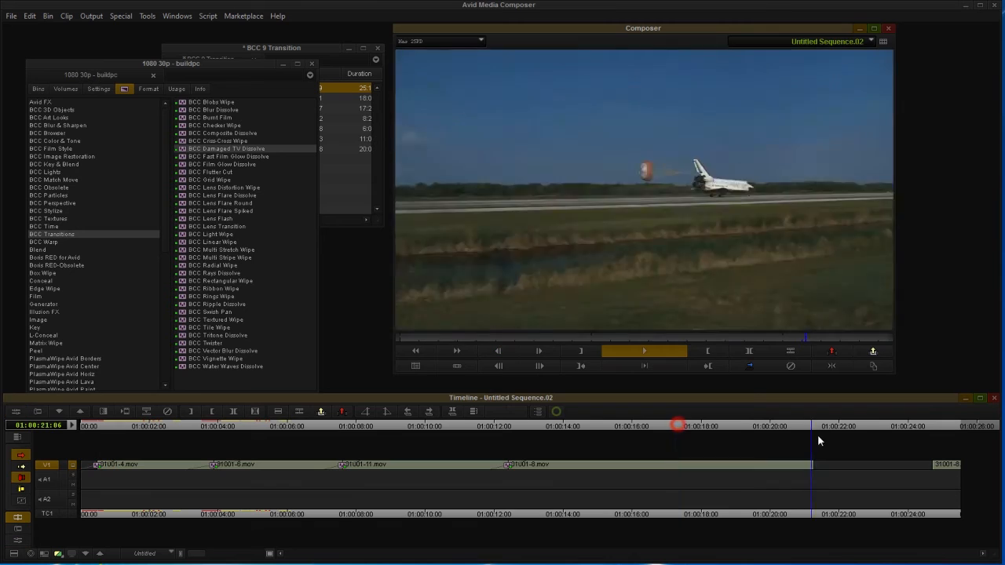
Step: Add a second BCC Damaged TV Dissolve on the cut near 01:00:21:04
left_click(812, 437)
left_click_drag(230, 149, 814, 466)
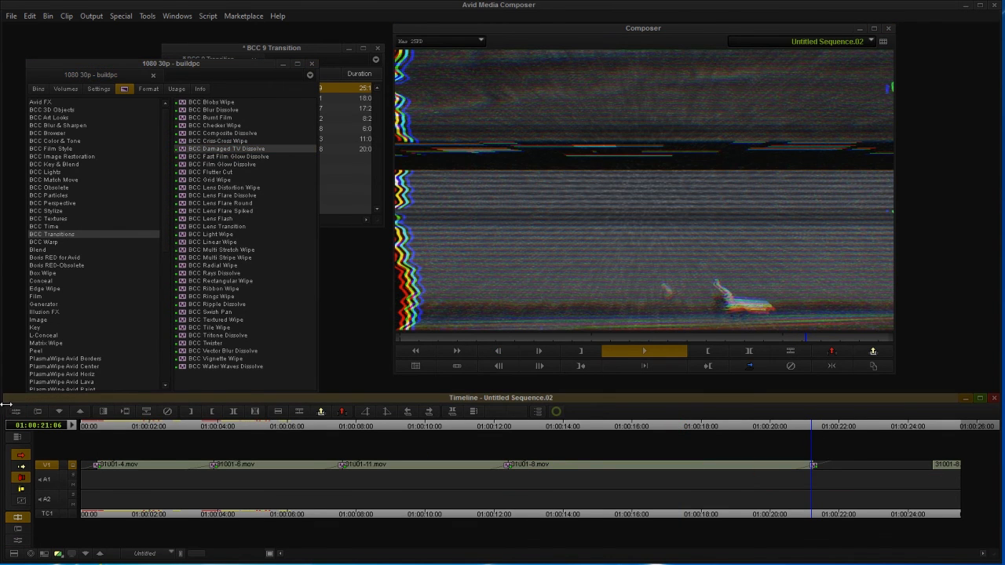
left_click(15, 412)
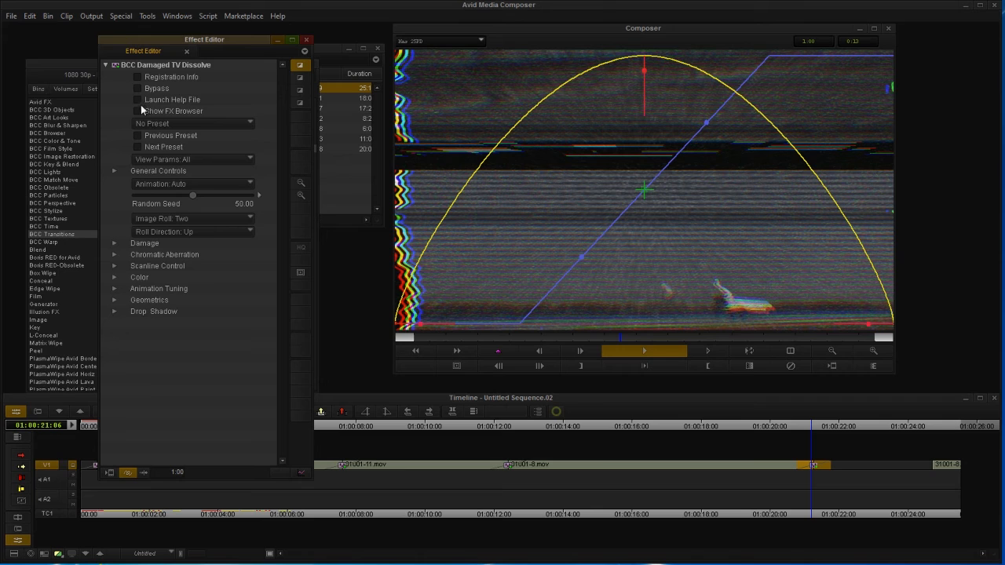
Step: Preview the Thin Scanlines Roll preset in the FX Browser and apply it
left_click(141, 110)
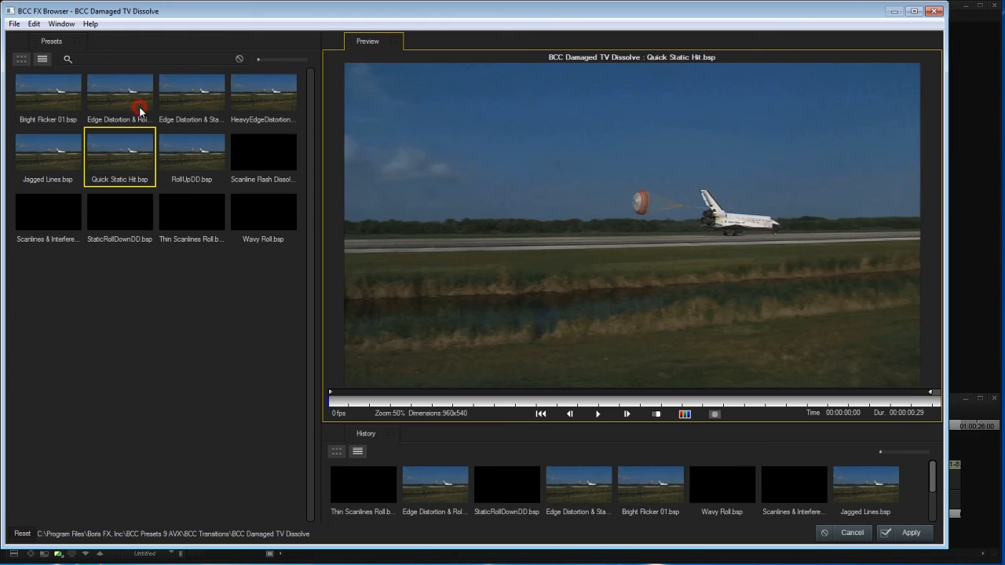
left_click(191, 212)
left_click(598, 414)
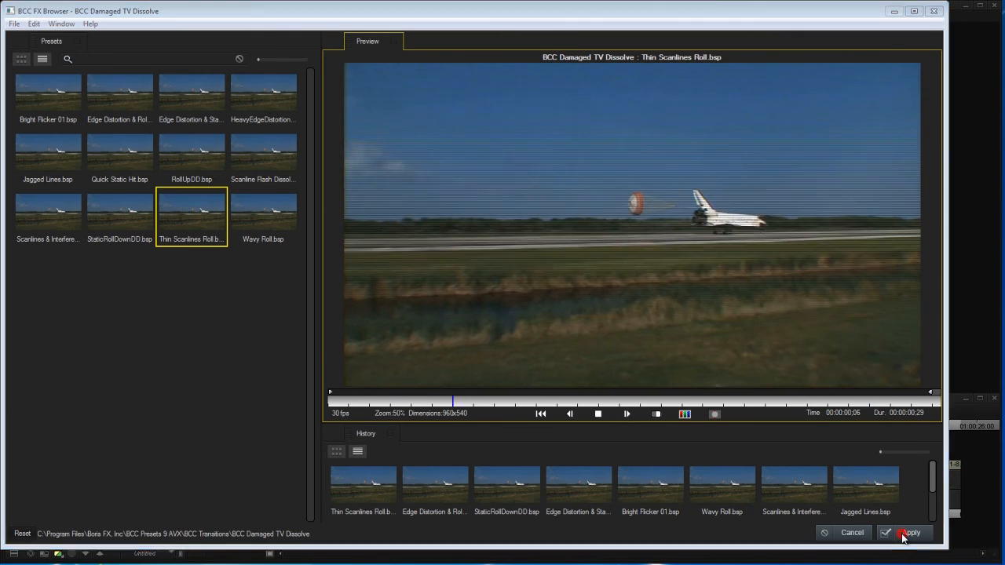
left_click(907, 532)
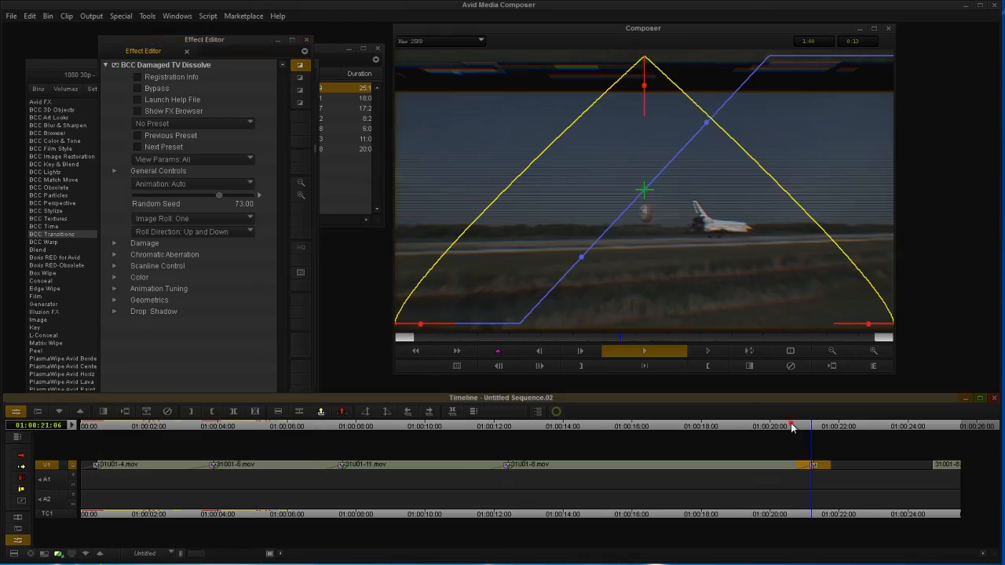